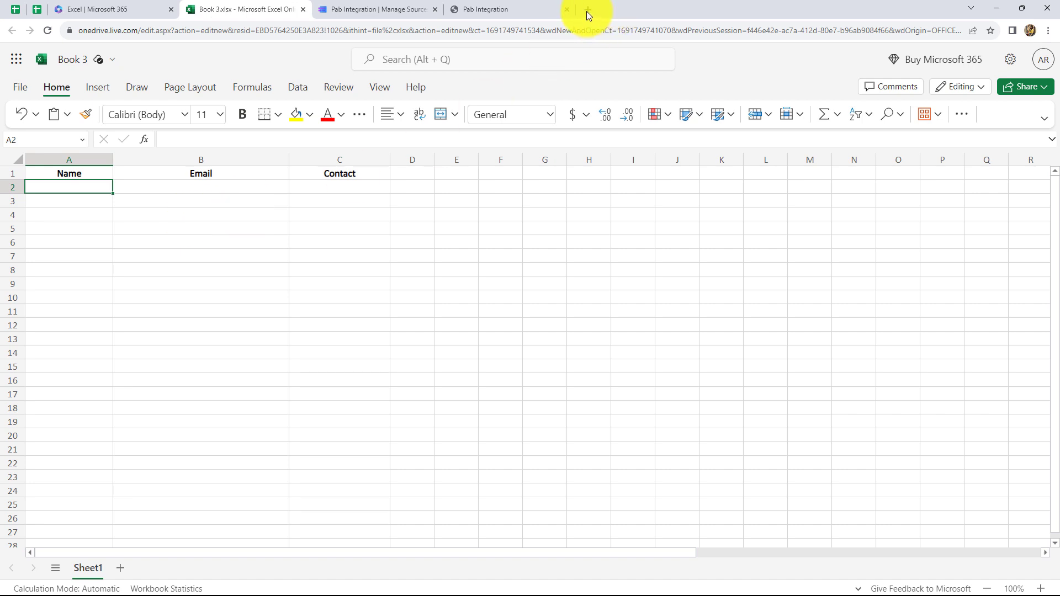
# Step: Load pabbly.com/connect in a new tab, sign in, and open the Pabbly Connect dashboard
pyautogui.click(588, 11)
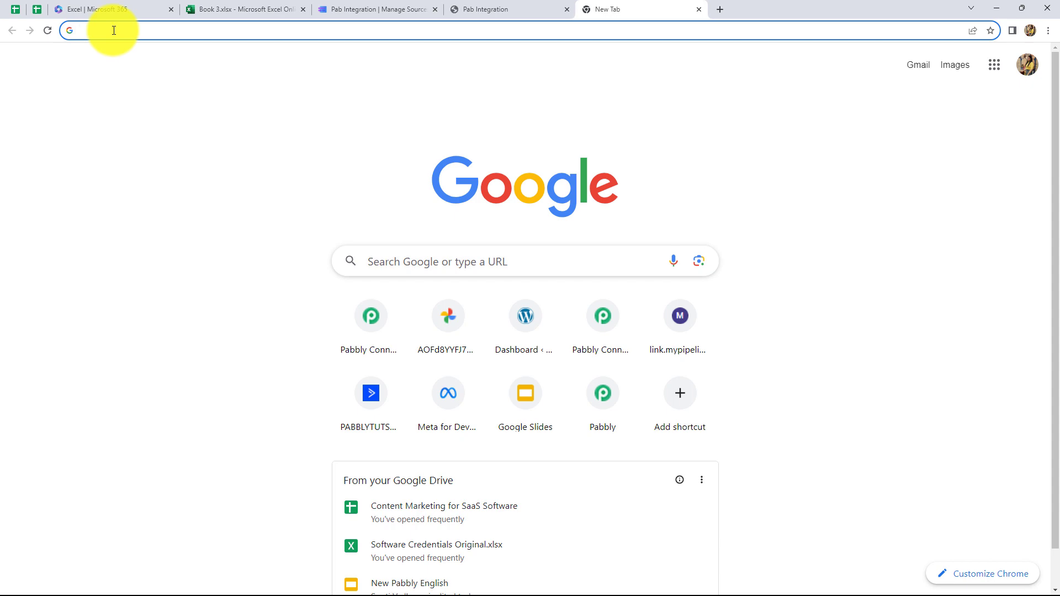
pyautogui.write('pabbly.com/connect')
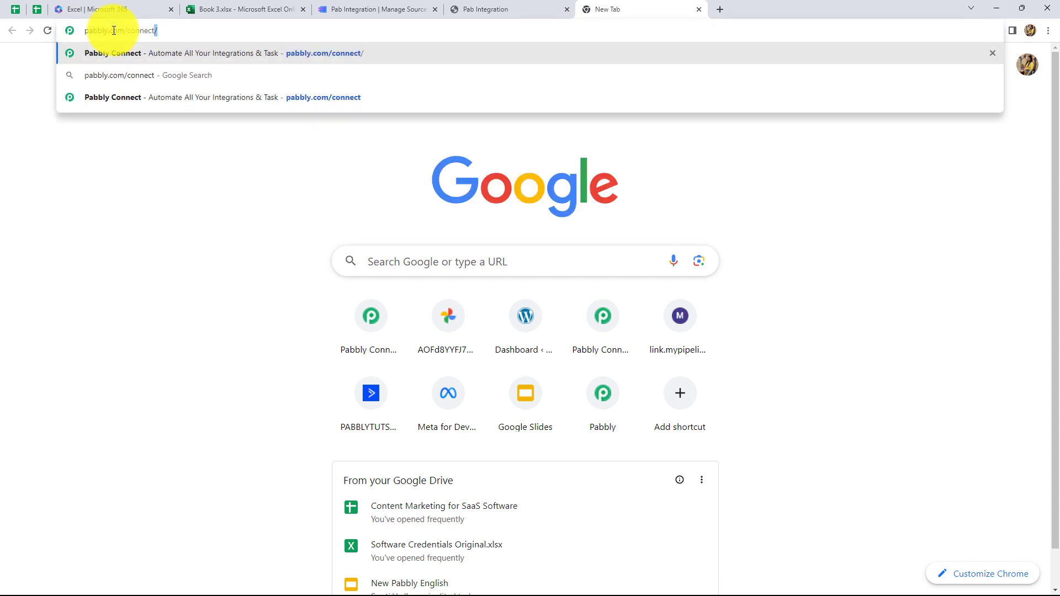
pyautogui.press('Return')
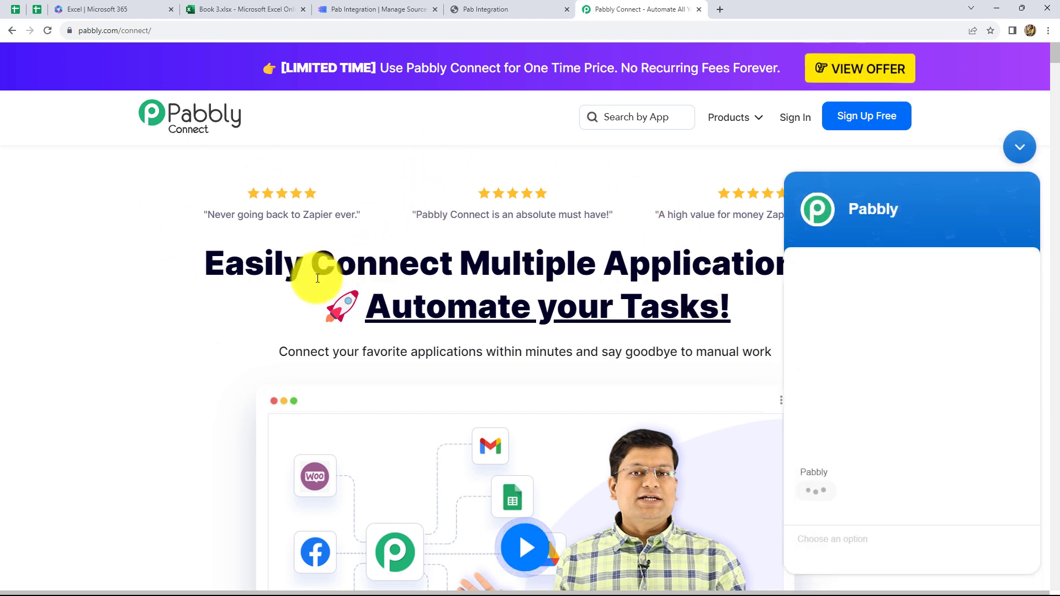
pyautogui.click(1020, 147)
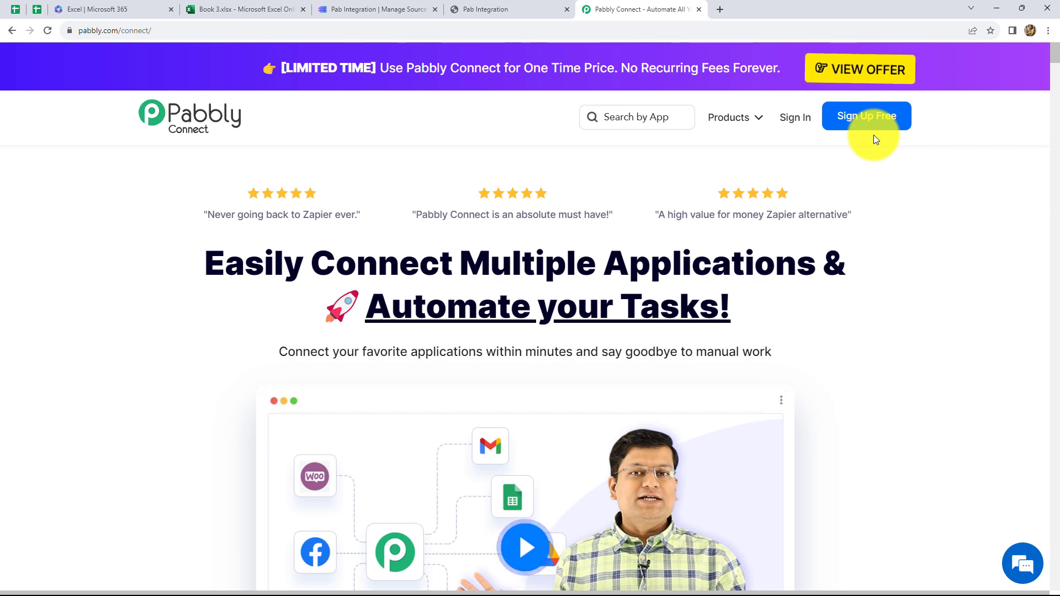
pyautogui.click(810, 117)
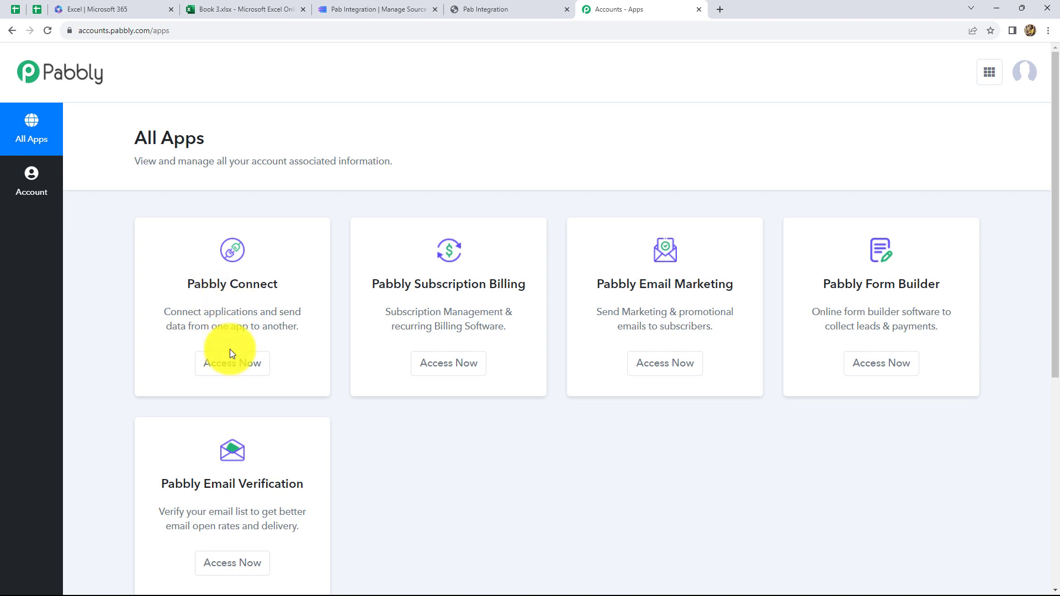
pyautogui.click(231, 367)
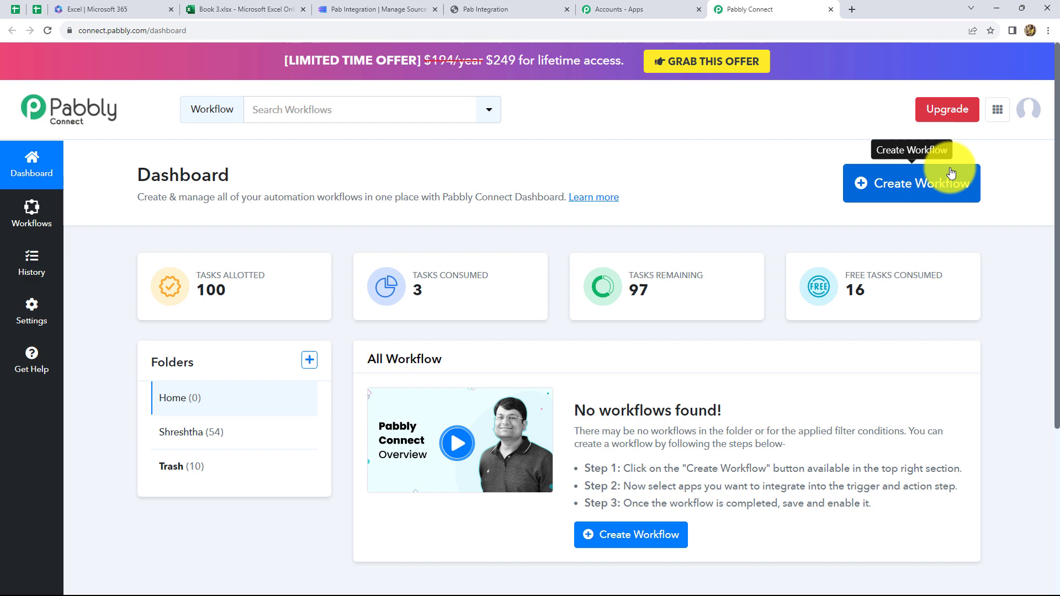
# Step: Create a workflow named 'Add MakeForms Responses in MS Excel Automatically'
pyautogui.click(898, 194)
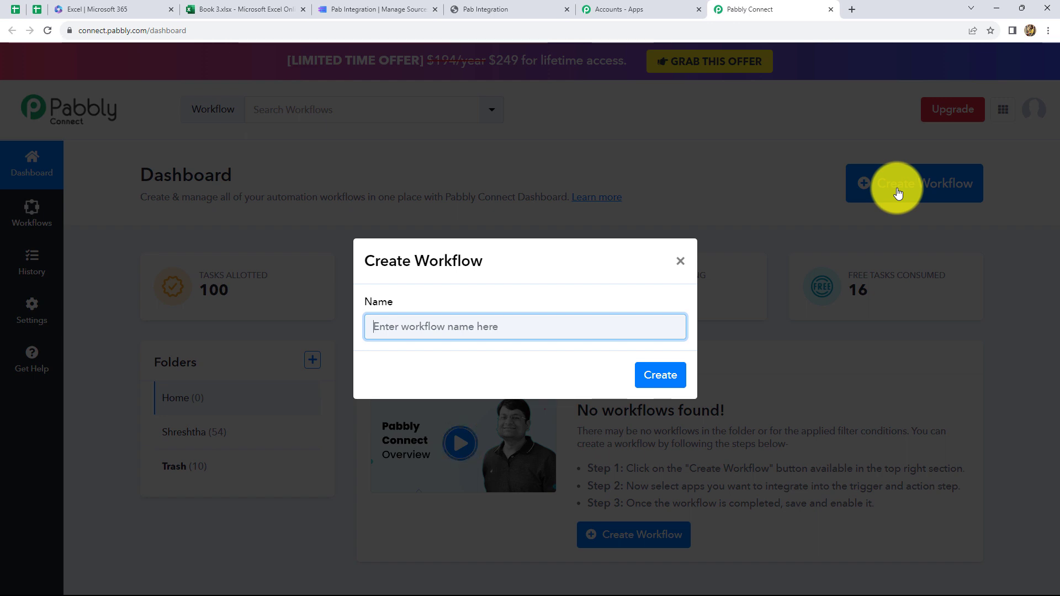
pyautogui.write('Add MakeForms Responses in MS Excel Automatically')
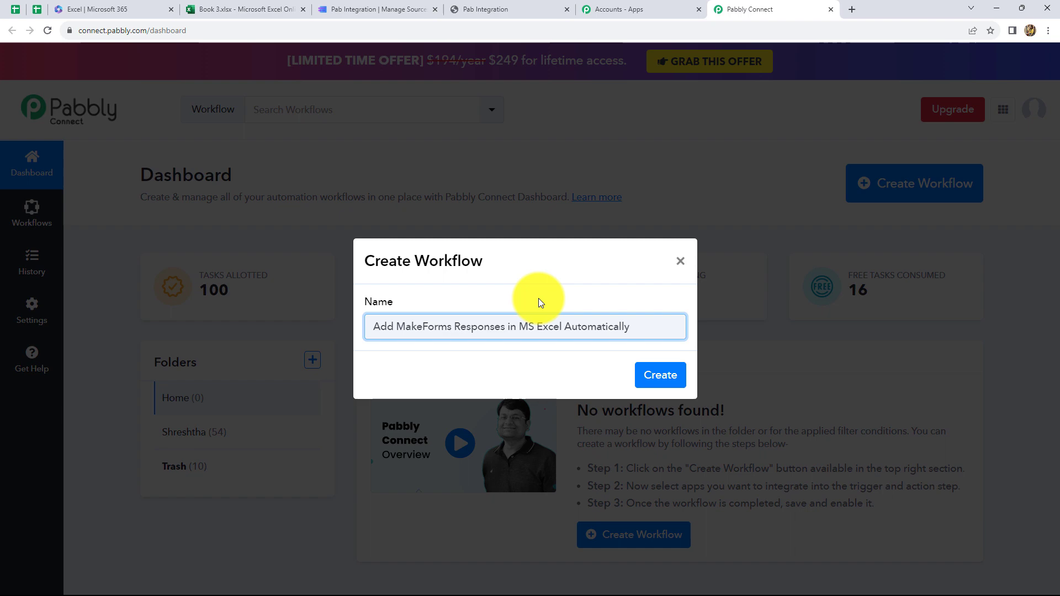
pyautogui.click(662, 376)
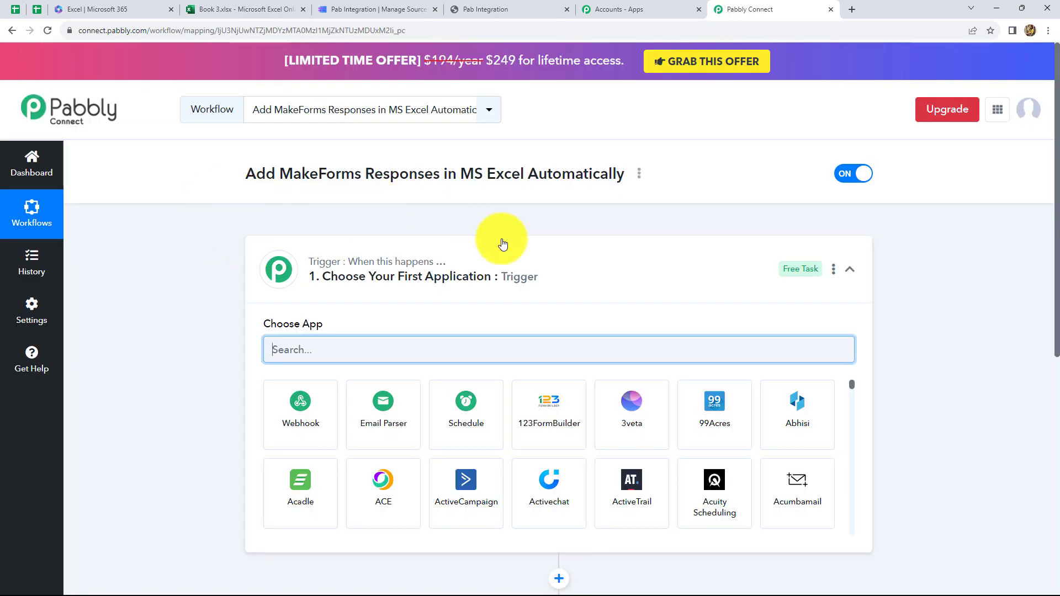
pyautogui.scroll(-4, 449, 273)
pyautogui.scroll(1, 387, 235)
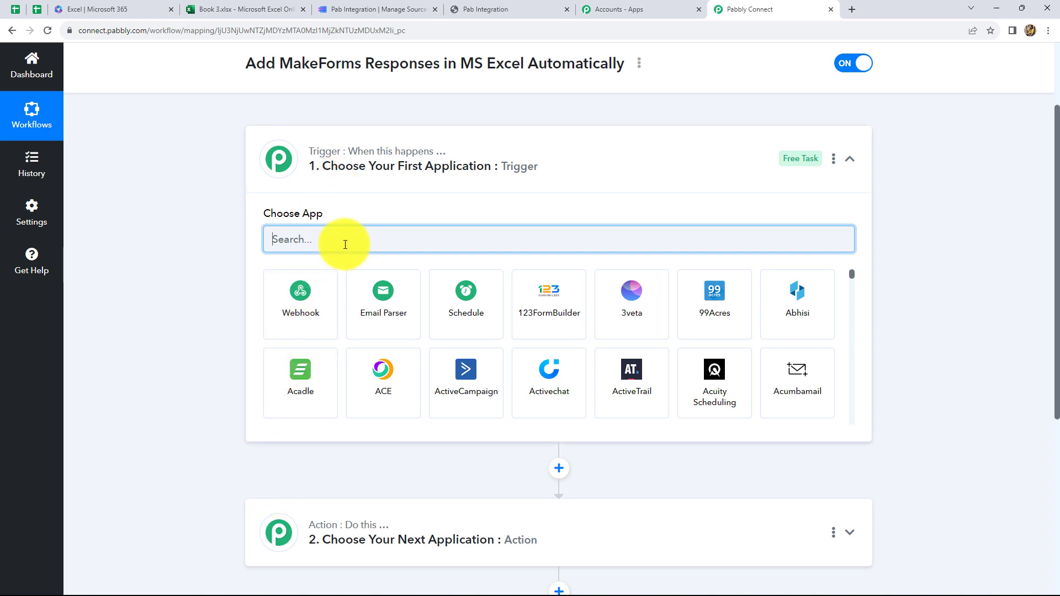
pyautogui.write('Make')
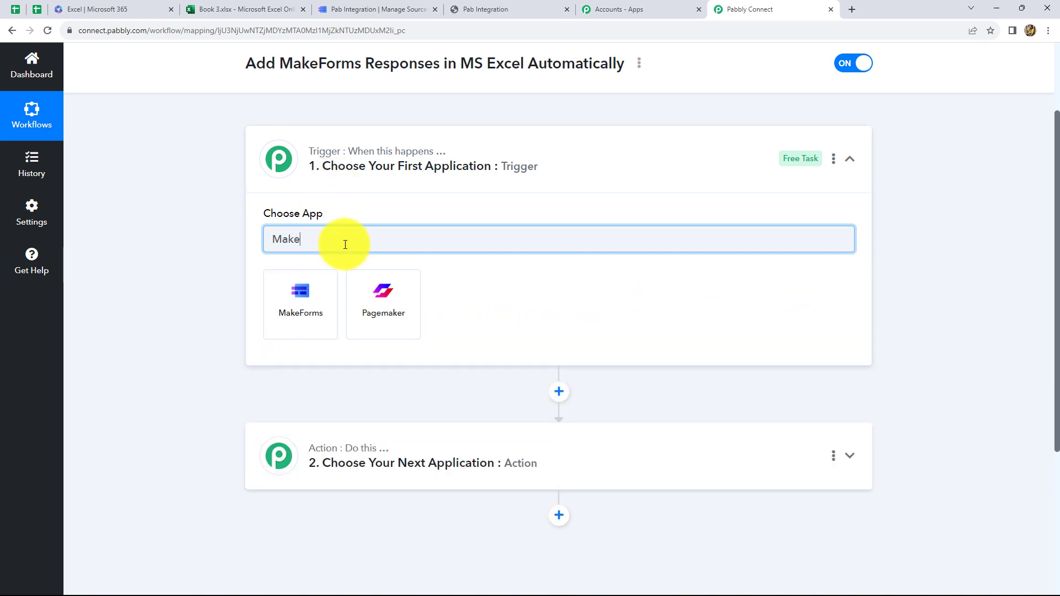
# Step: Set the trigger app to MakeForms with the New Form Submission event
pyautogui.click(314, 318)
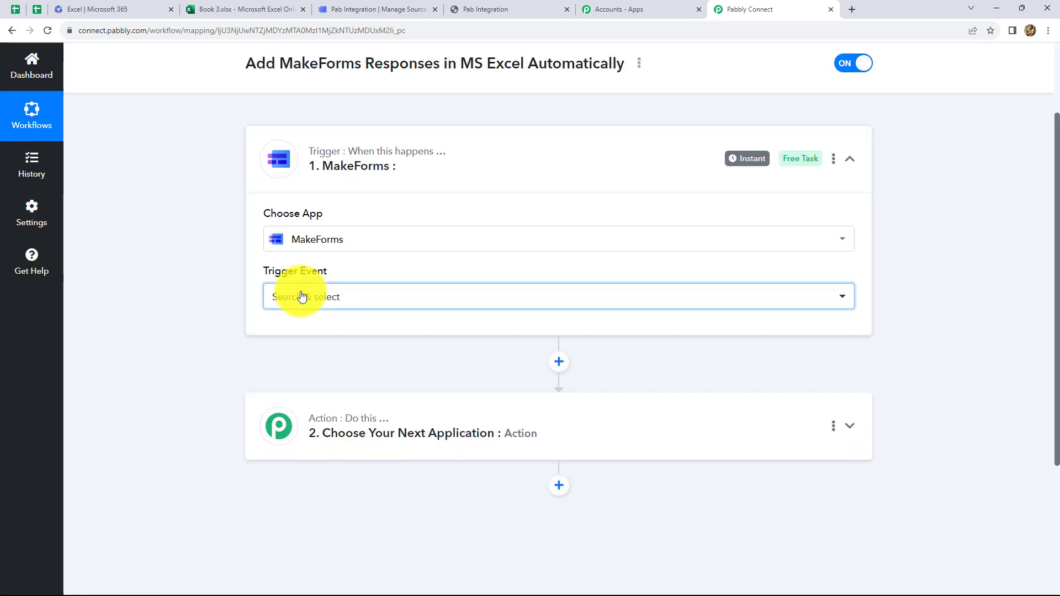
pyautogui.click(301, 297)
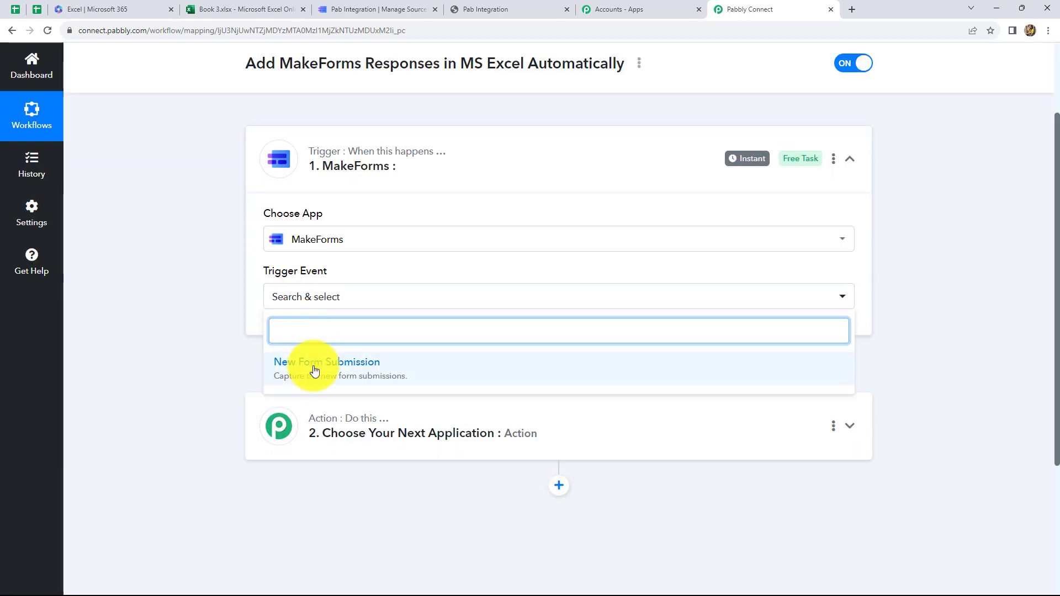
pyautogui.click(315, 368)
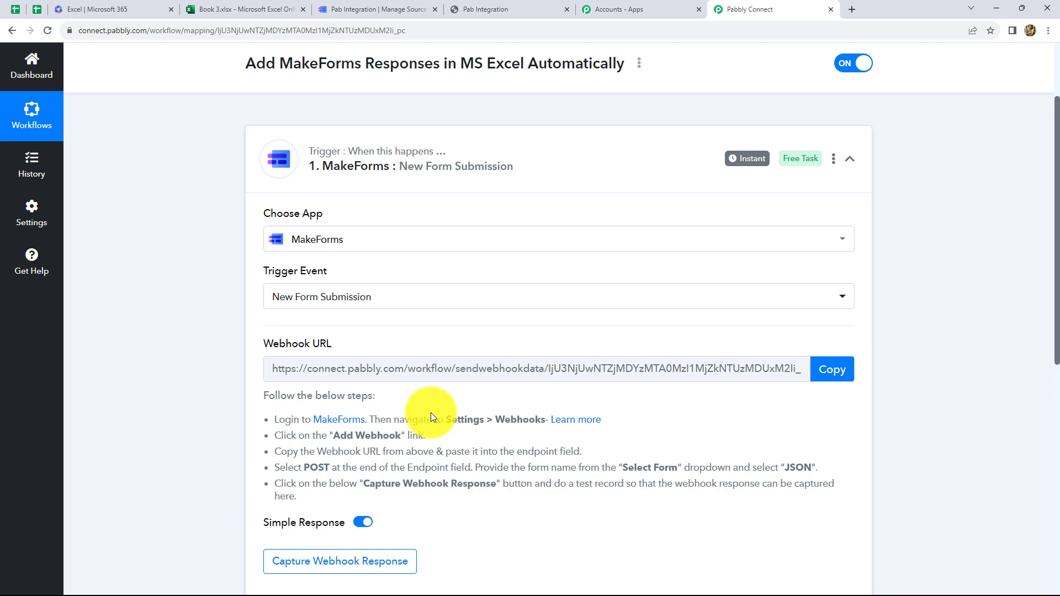
pyautogui.click(354, 7)
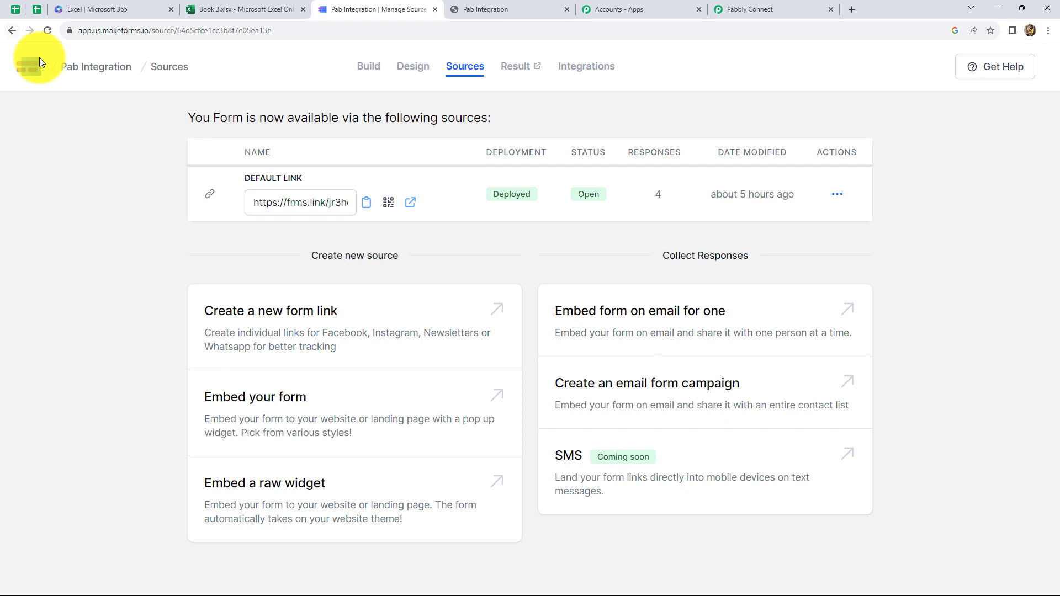
# Step: In MakeForms Settings, go to Integrations > Webhook and start adding a new webhook
pyautogui.click(13, 30)
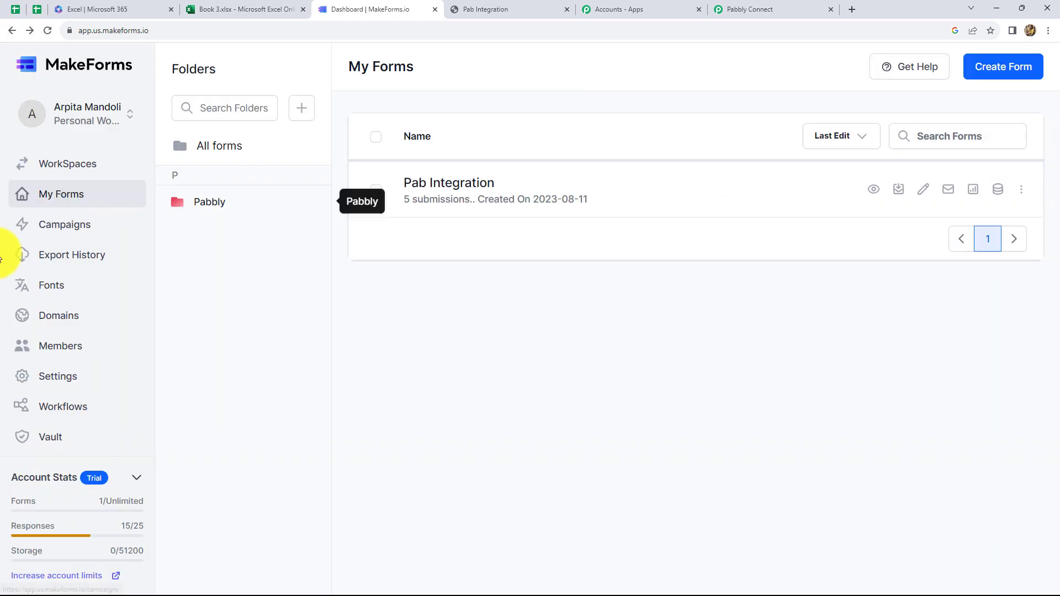
pyautogui.click(46, 383)
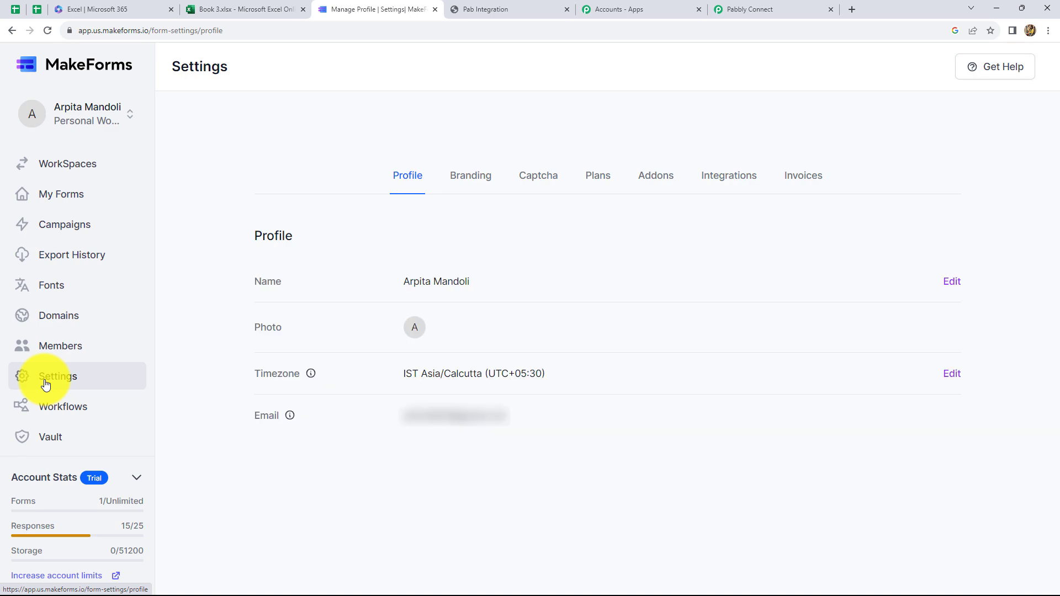
pyautogui.click(717, 176)
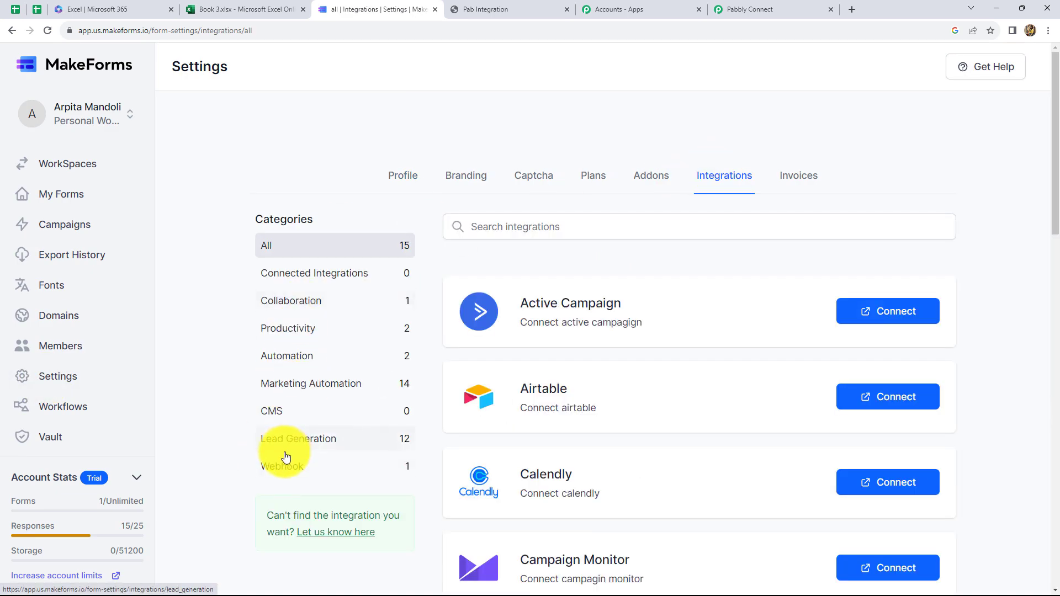
pyautogui.click(289, 469)
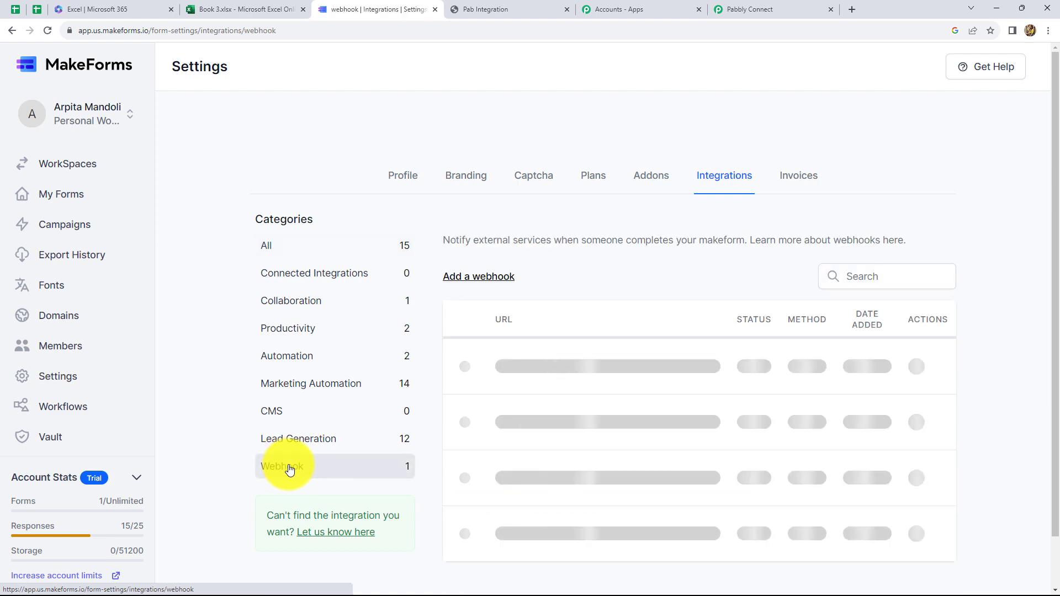
pyautogui.scroll(-1, 607, 337)
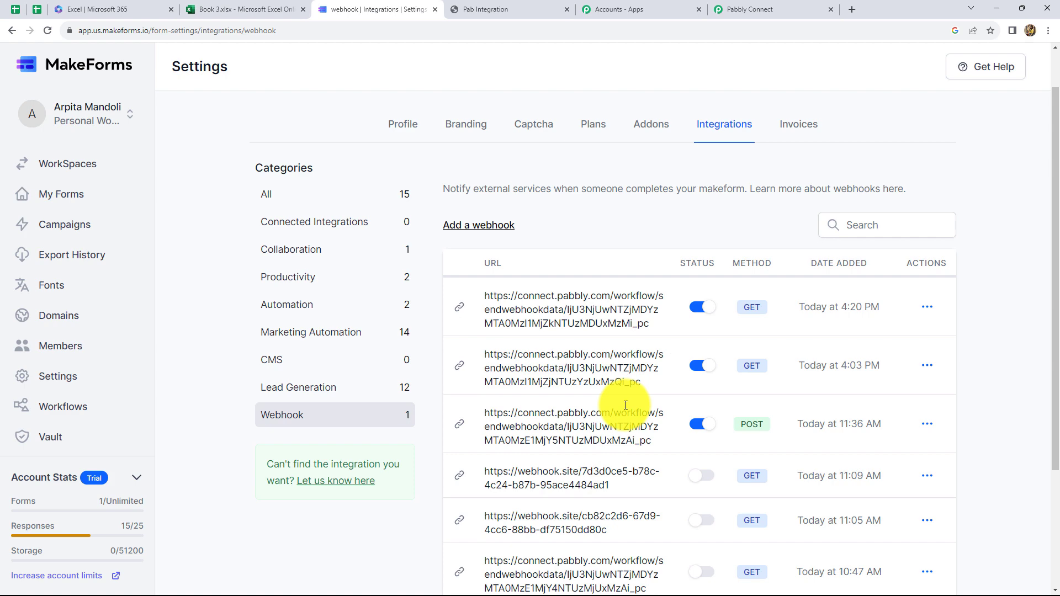
pyautogui.click(474, 226)
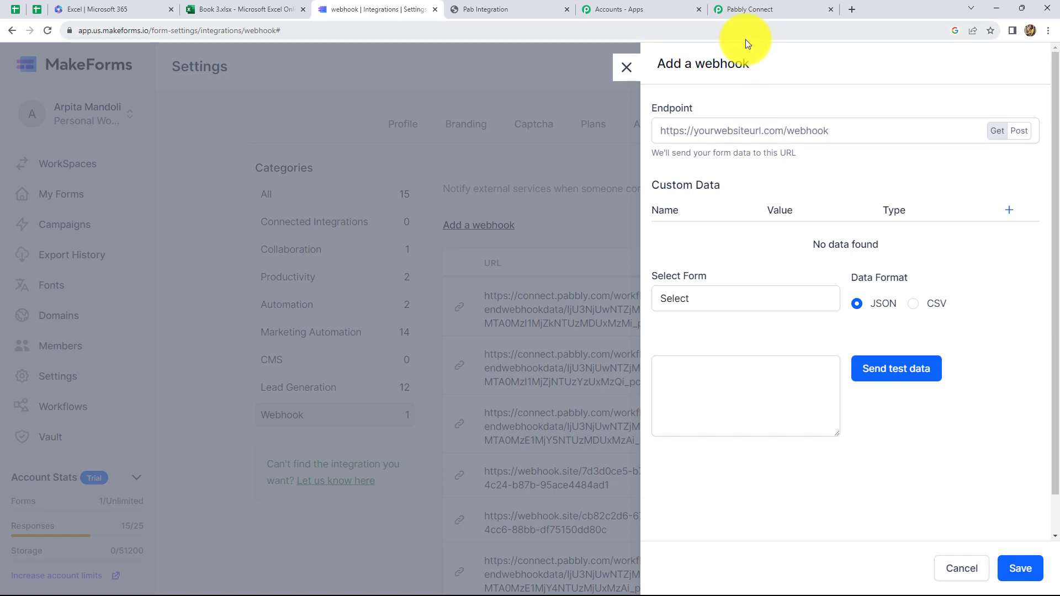
pyautogui.click(741, 9)
# Step: Paste the Pabbly webhook URL as the MakeForms endpoint and set the method to POST
pyautogui.click(828, 369)
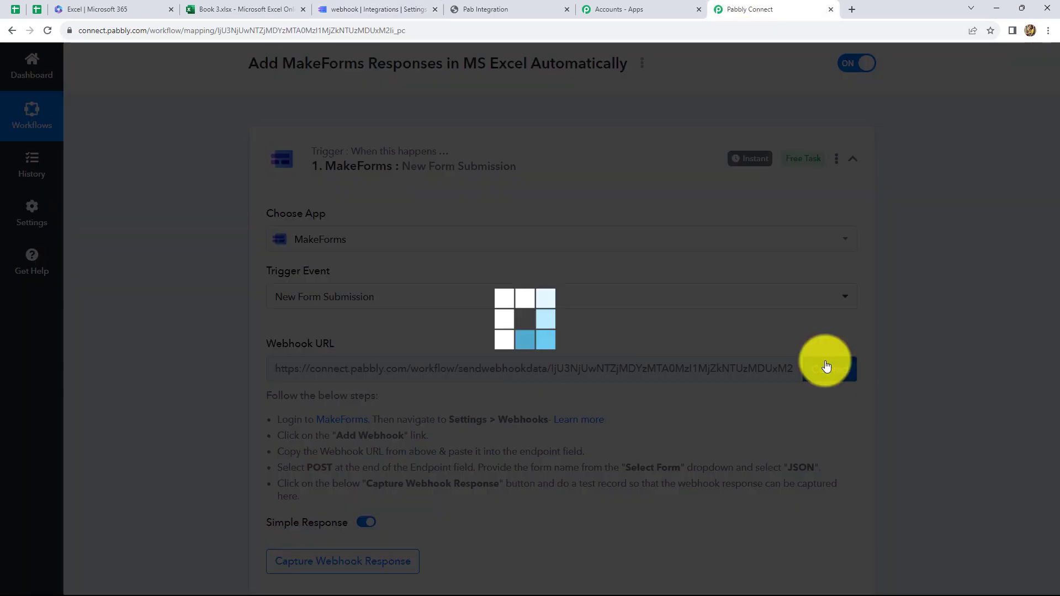
pyautogui.click(359, 9)
pyautogui.click(738, 128)
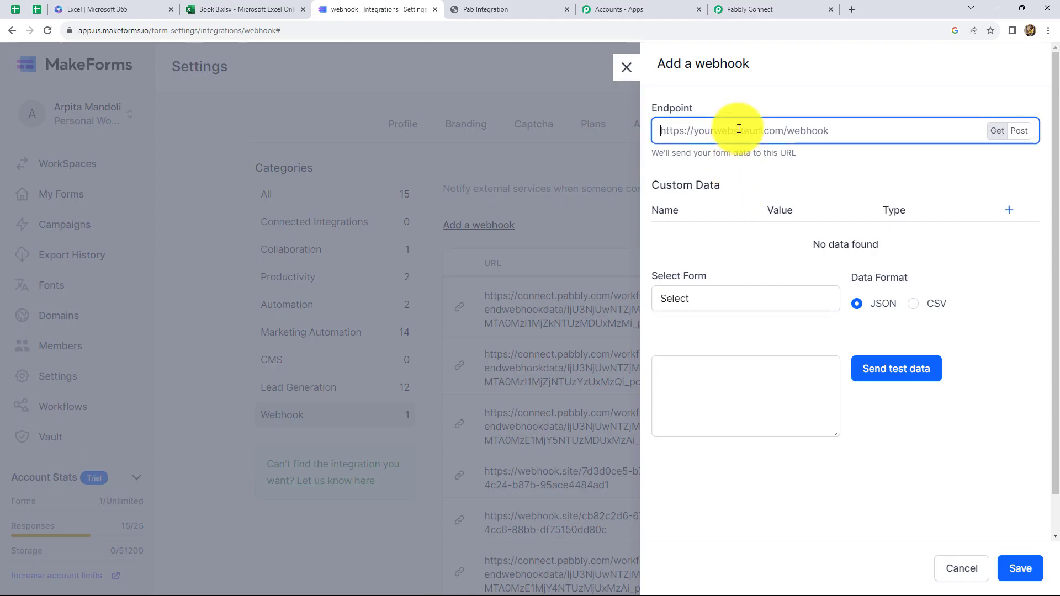
pyautogui.hotkey('ctrl', 'v')
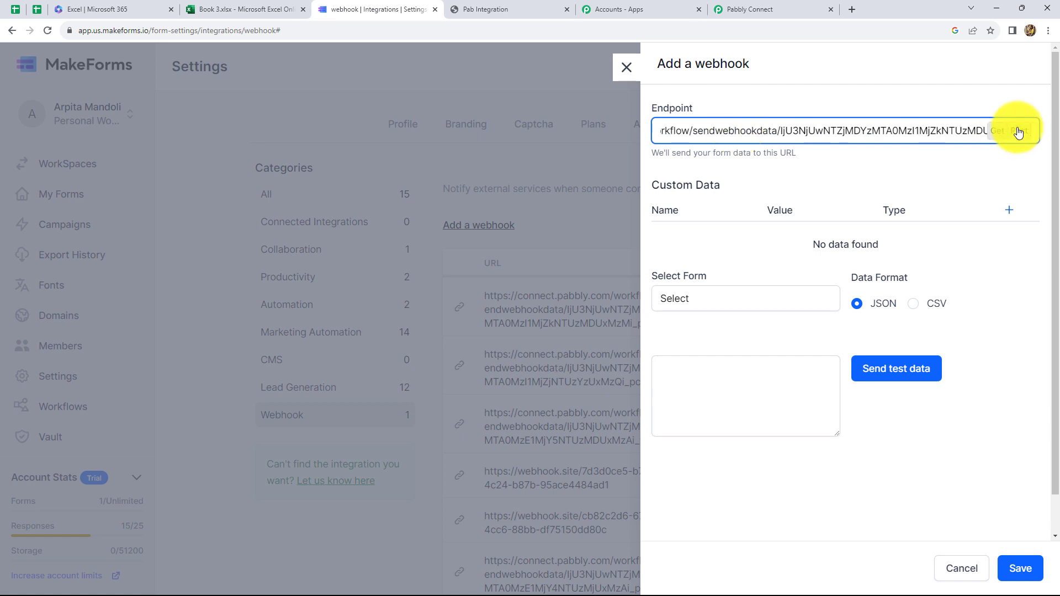
pyautogui.click(1021, 130)
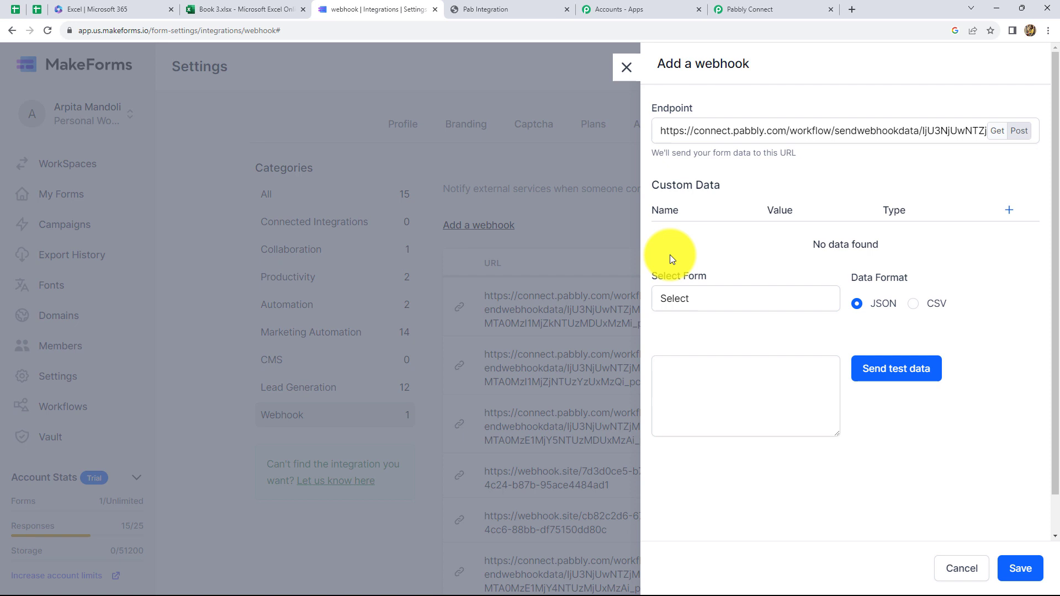
# Step: Select the Pab Integration form, keep JSON format, and save the webhook
pyautogui.click(741, 303)
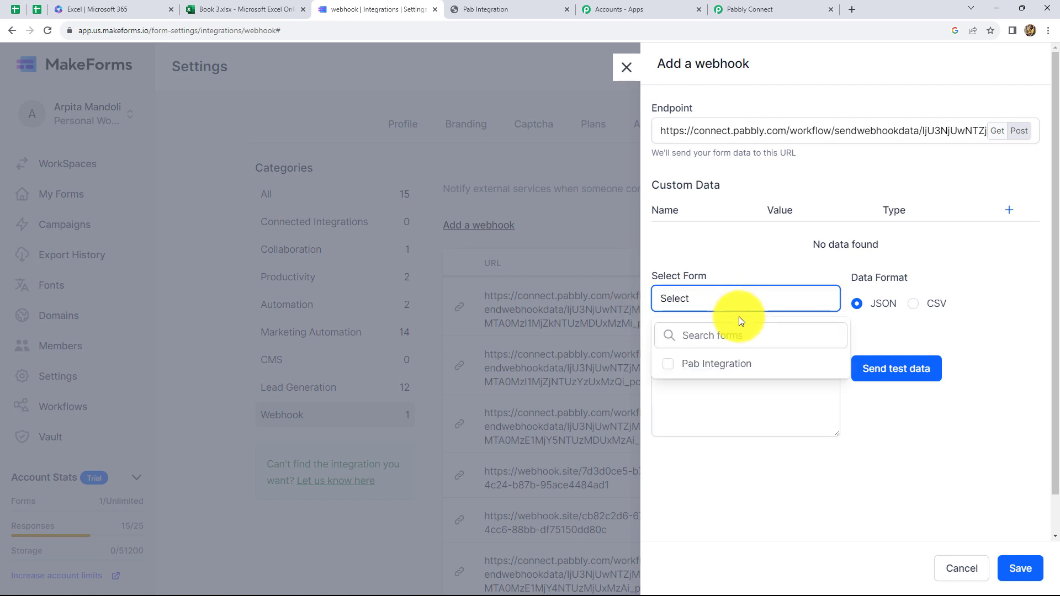
pyautogui.click(670, 363)
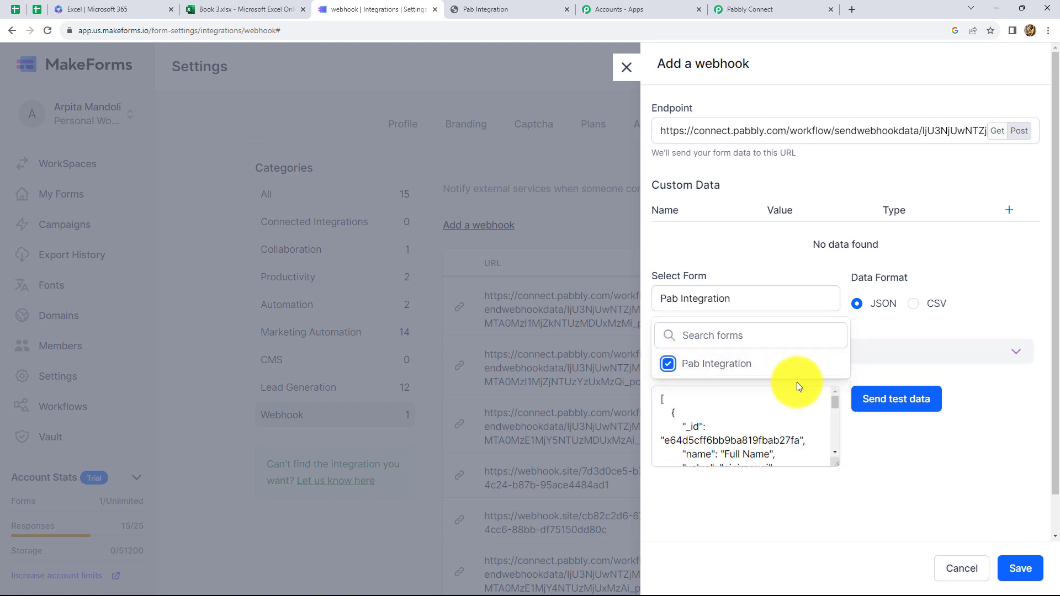
pyautogui.click(860, 312)
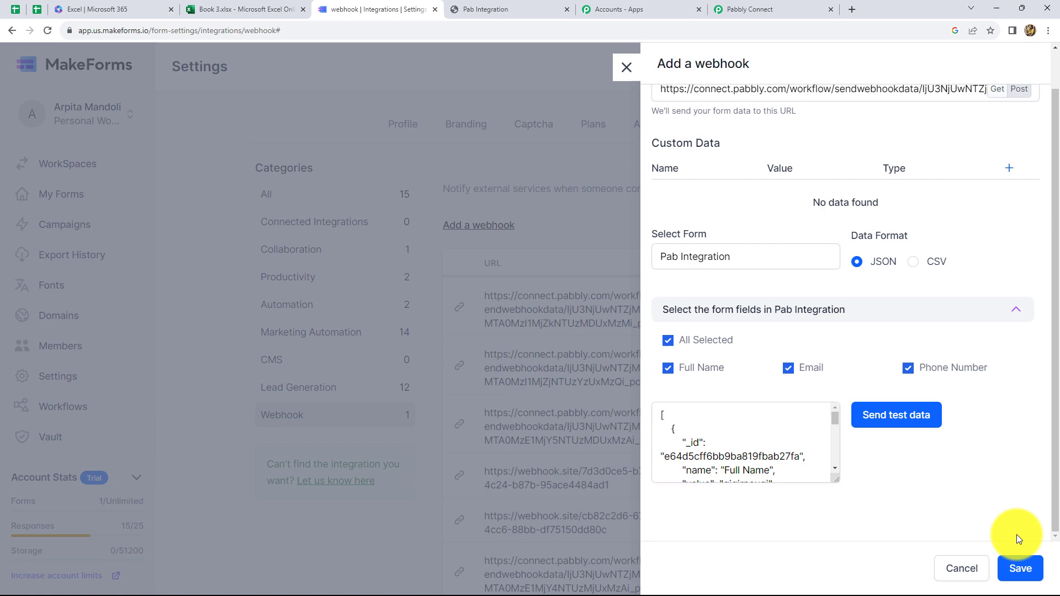
pyautogui.click(1018, 567)
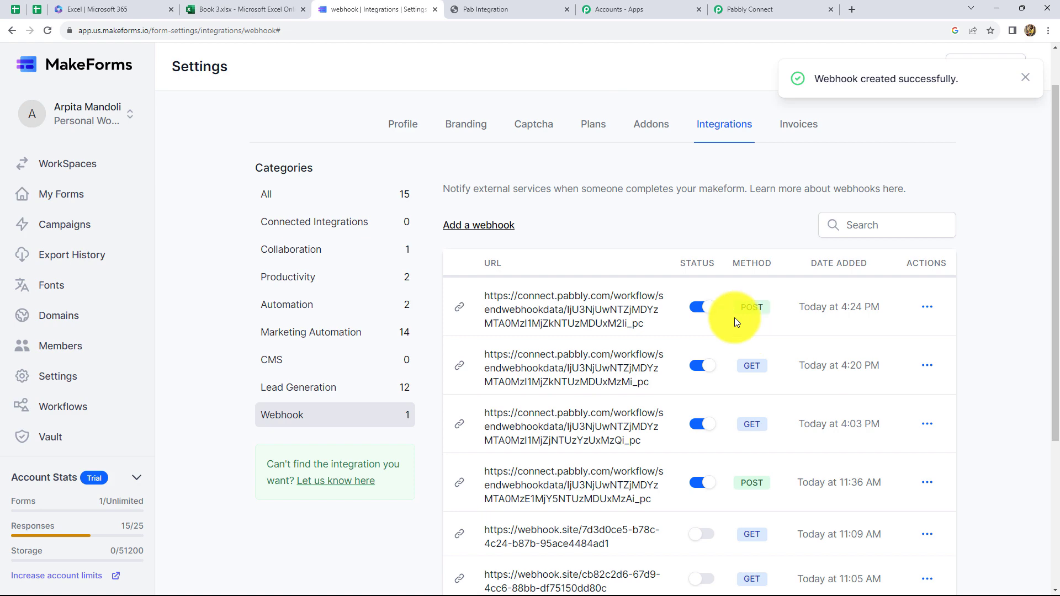
pyautogui.click(713, 2)
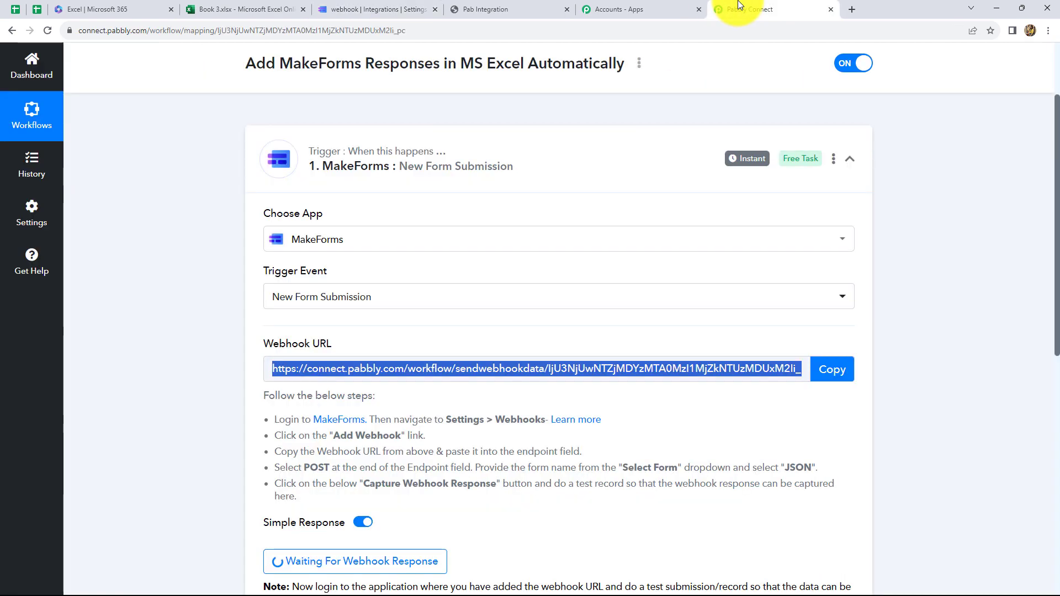
# Step: Open the Pab Integration form to make a test entry
pyautogui.scroll(-2, 515, 305)
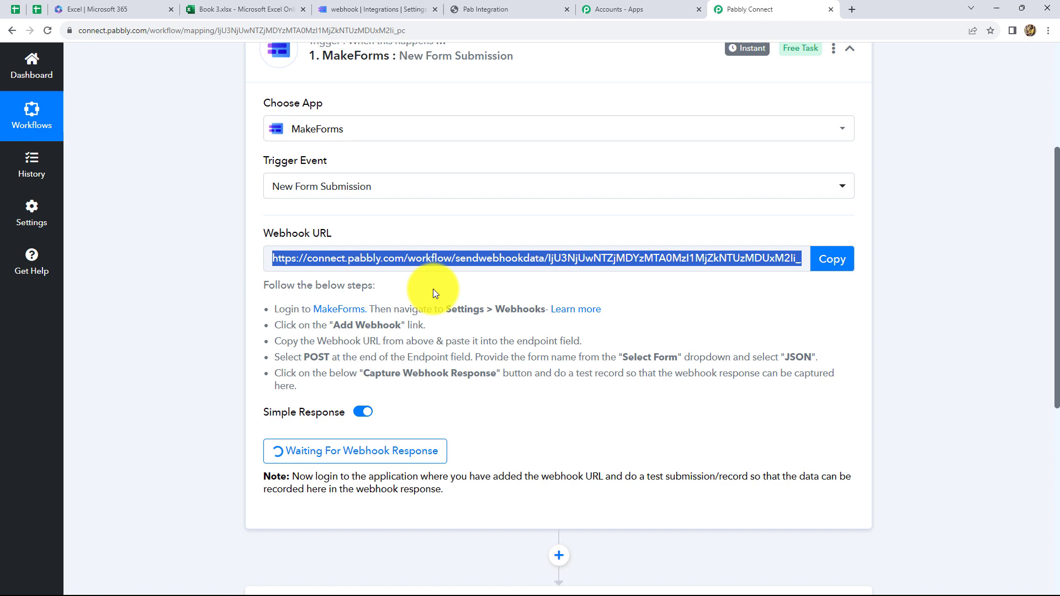
pyautogui.click(479, 10)
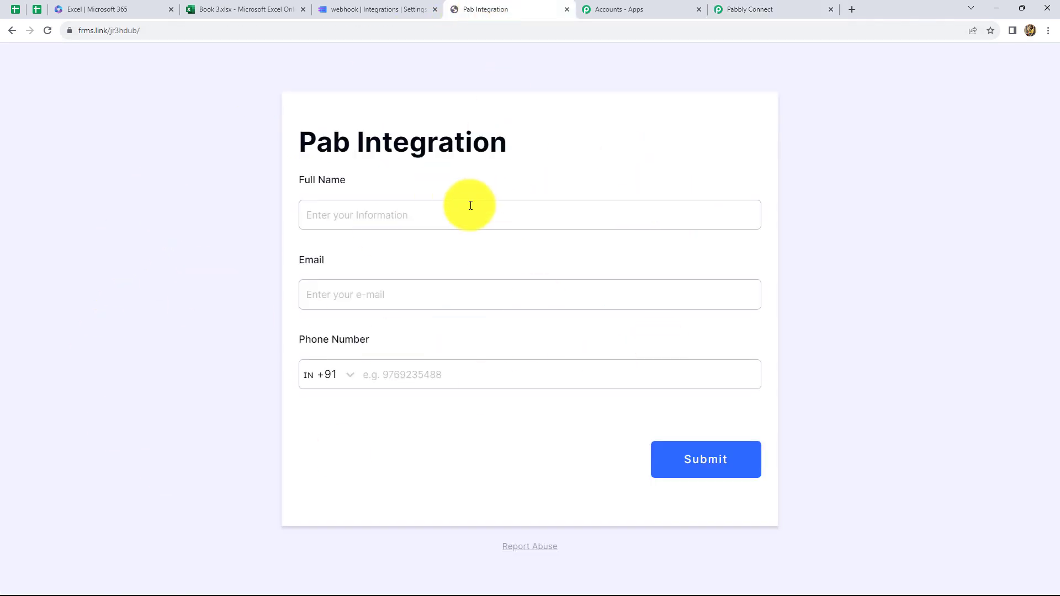
# Step: Submit a test entry with a full name, e-mail address and phone number
pyautogui.click(323, 214)
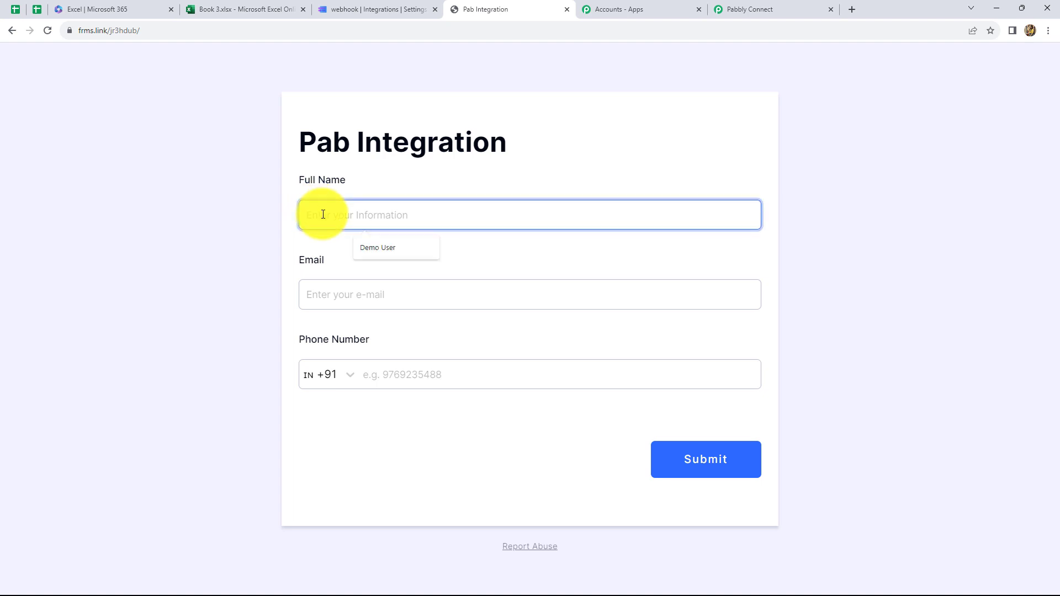
pyautogui.write('Dummy User')
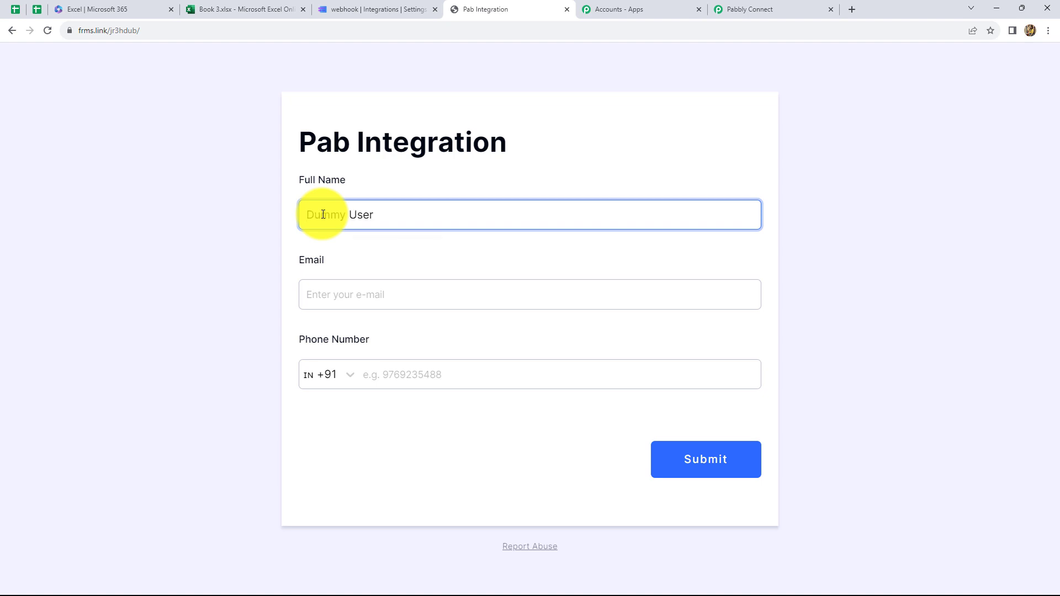
pyautogui.click(331, 293)
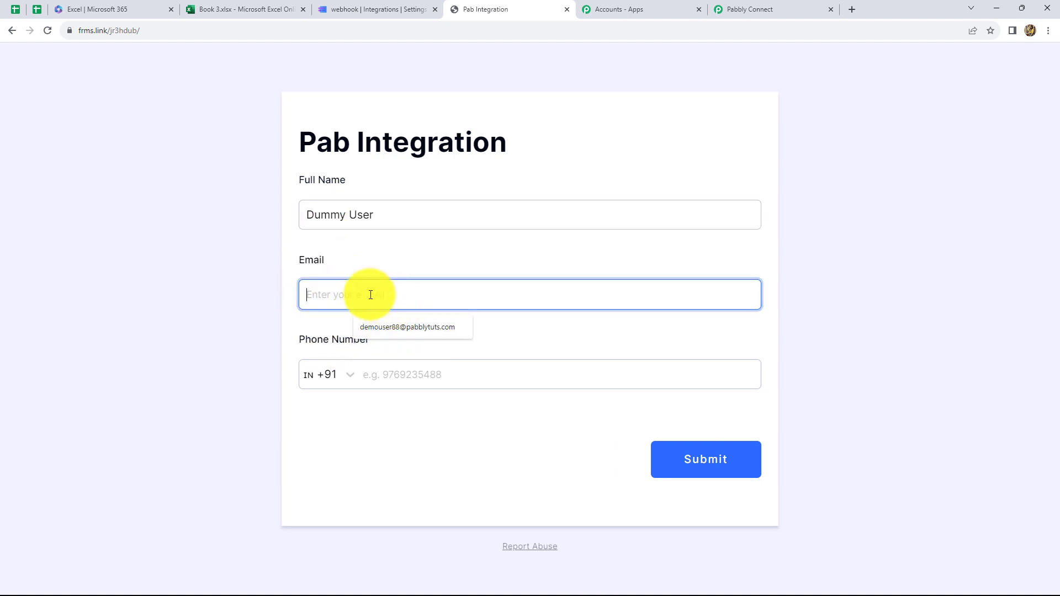
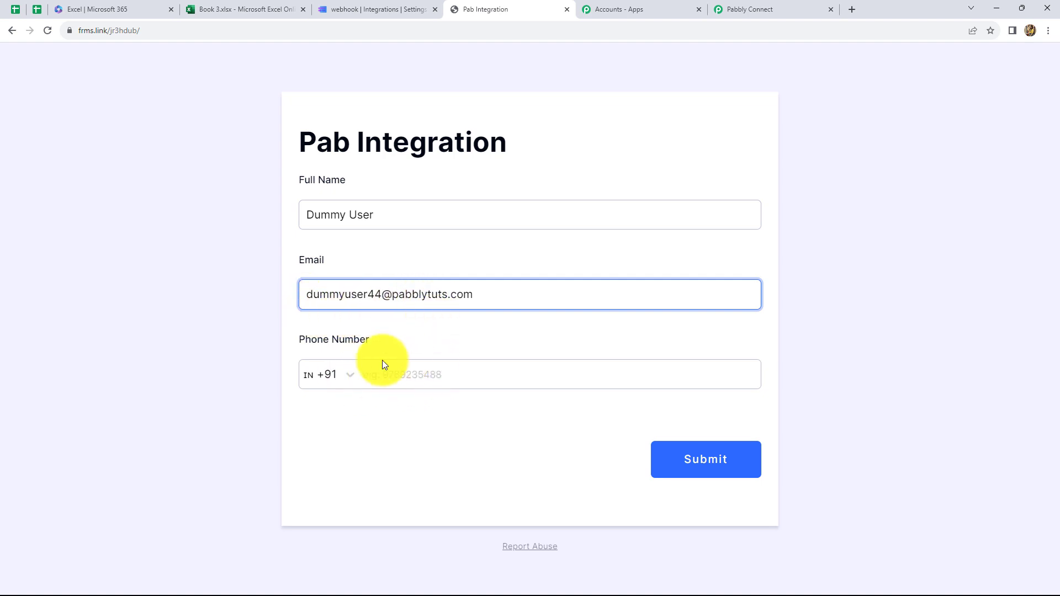
pyautogui.click(413, 372)
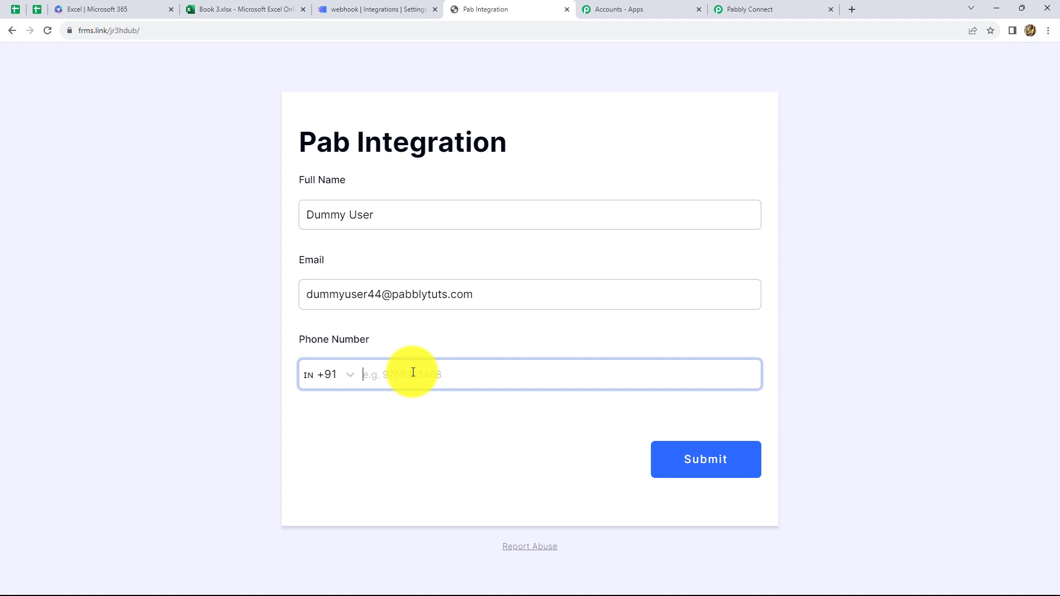
pyautogui.click(680, 467)
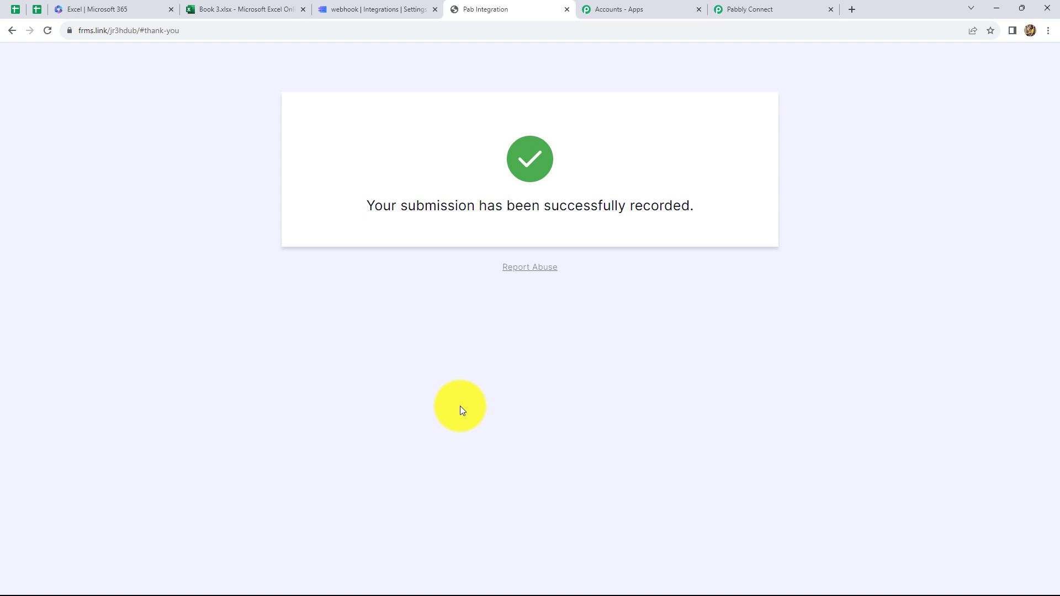
pyautogui.hotkey('ctrl', '9')
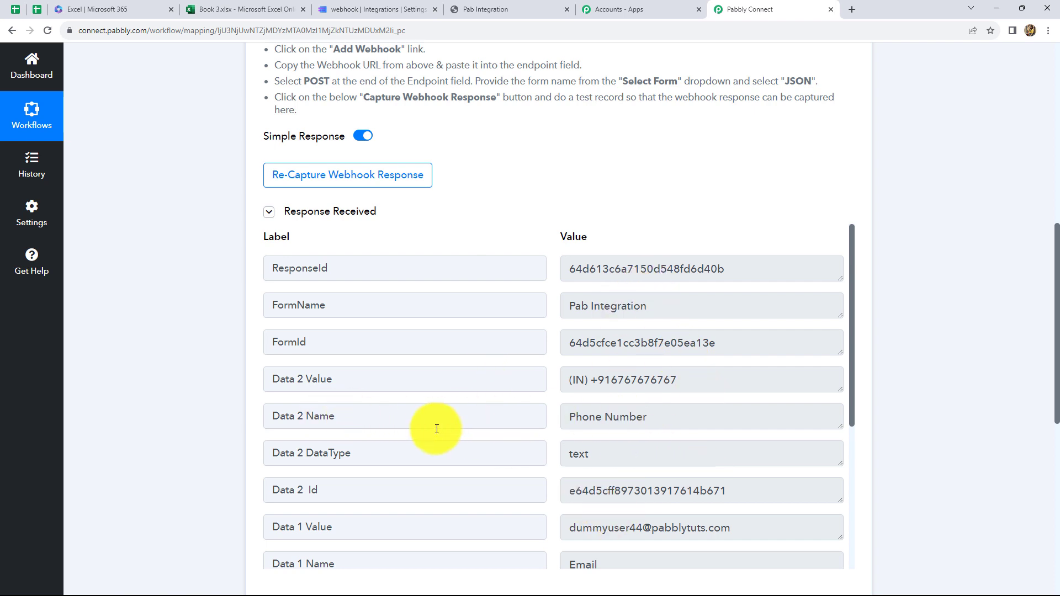
# Step: Review the captured name, e-mail and phone fields, then check the Book 3.xlsx columns
pyautogui.scroll(-5, 603, 452)
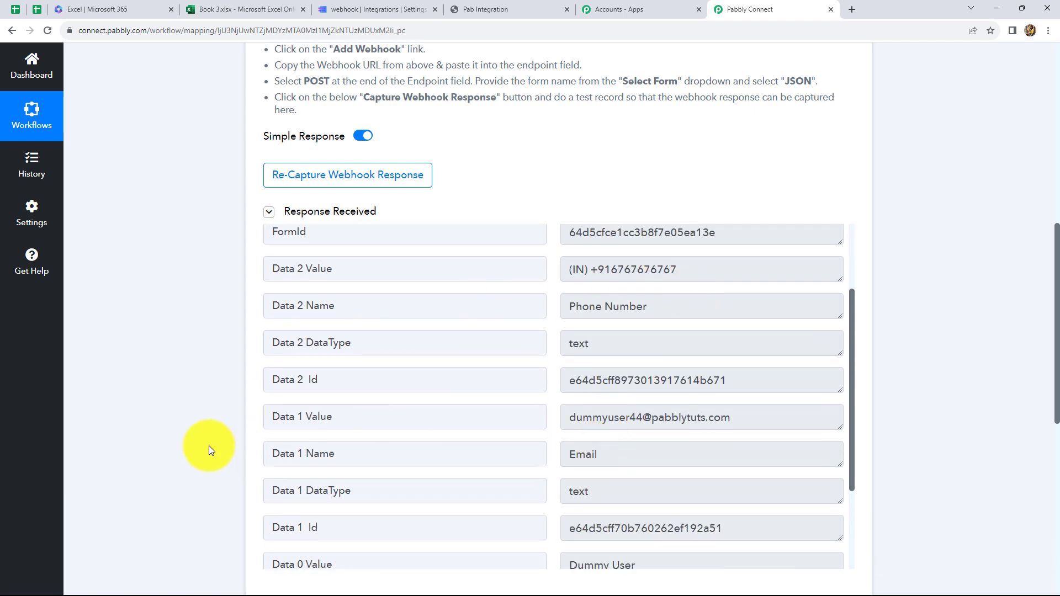
pyautogui.scroll(3, 661, 383)
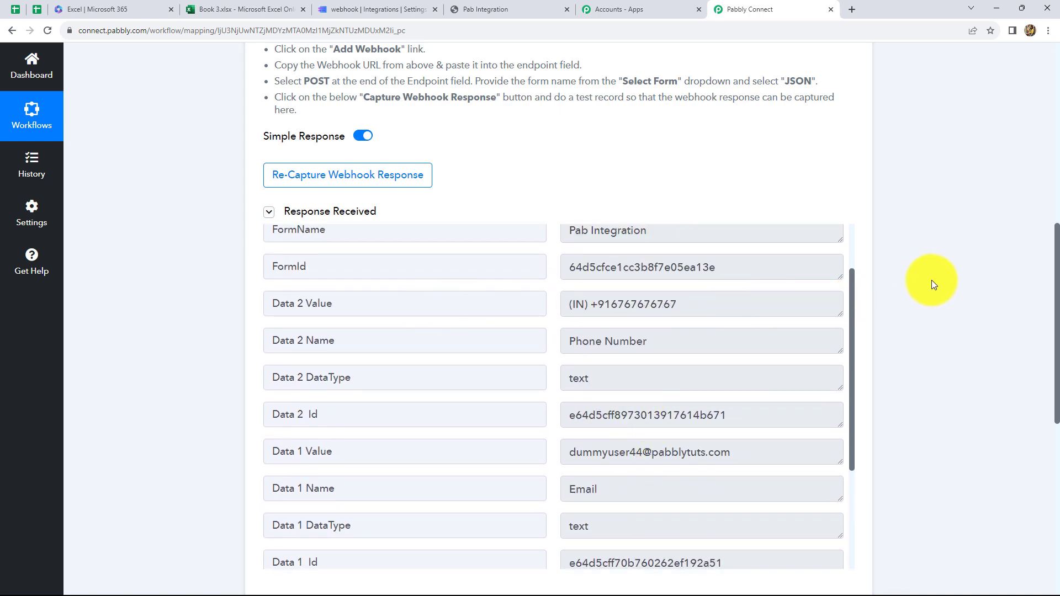
pyautogui.scroll(-5, 932, 281)
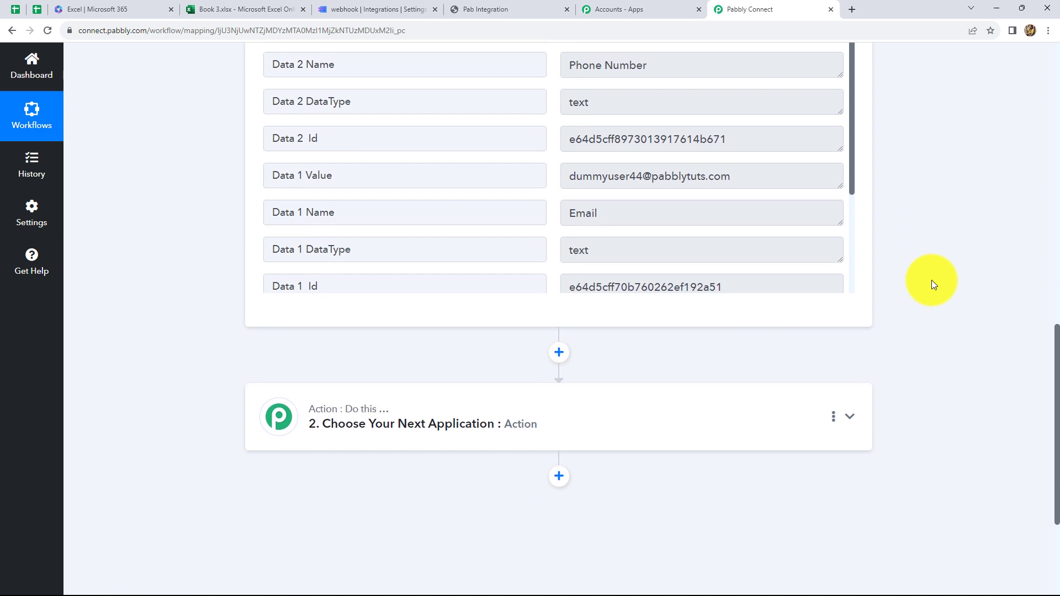
pyautogui.scroll(4, 816, 272)
pyautogui.scroll(4, 960, 259)
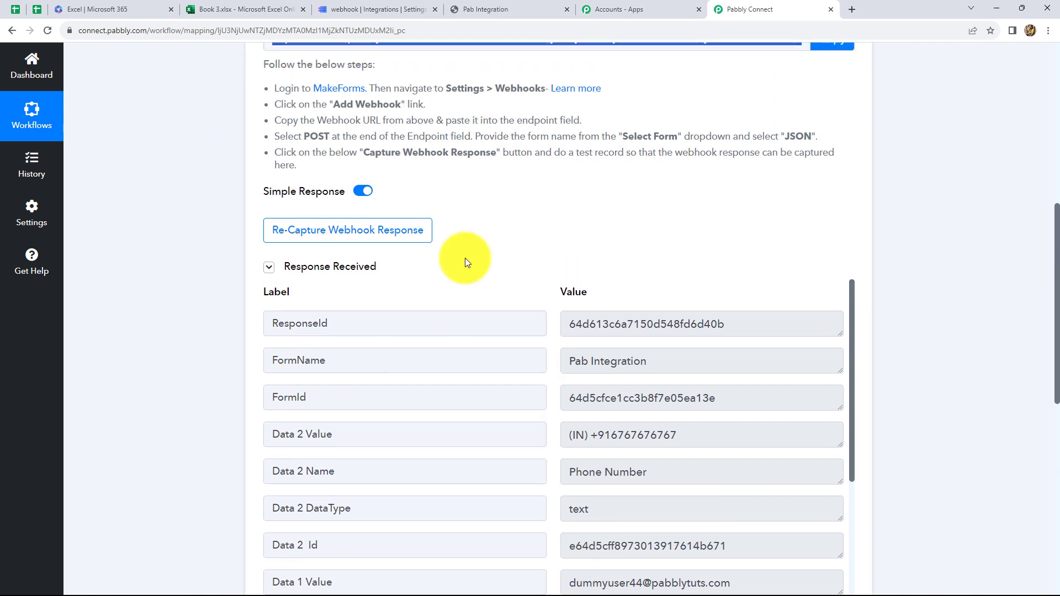
pyautogui.scroll(-1, 686, 333)
pyautogui.click(246, 10)
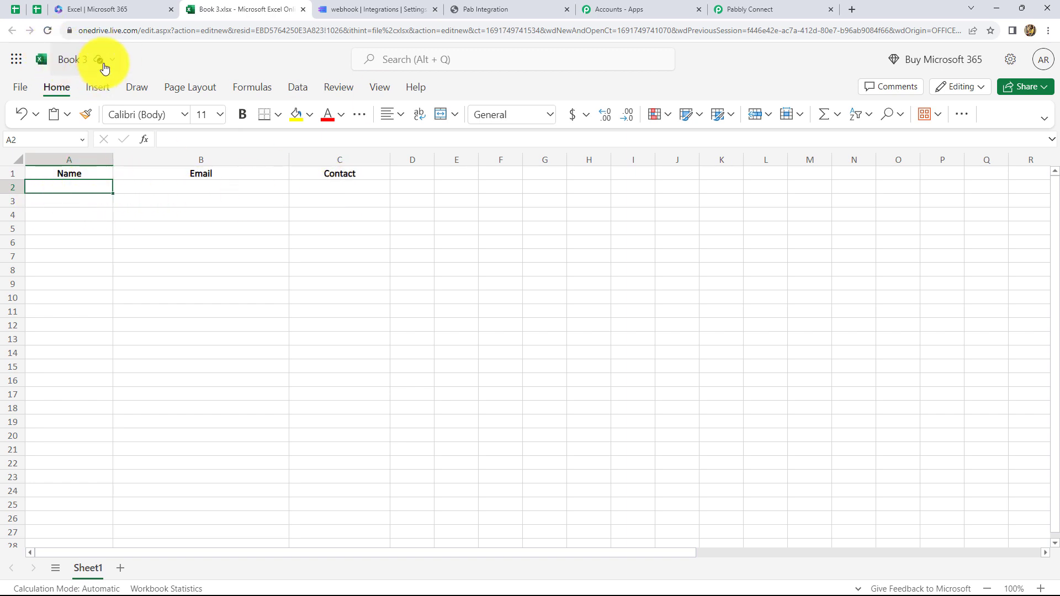
# Step: Set the action step to Microsoft Excel's Add Row To Worksheet and begin connecting an account
pyautogui.click(752, 8)
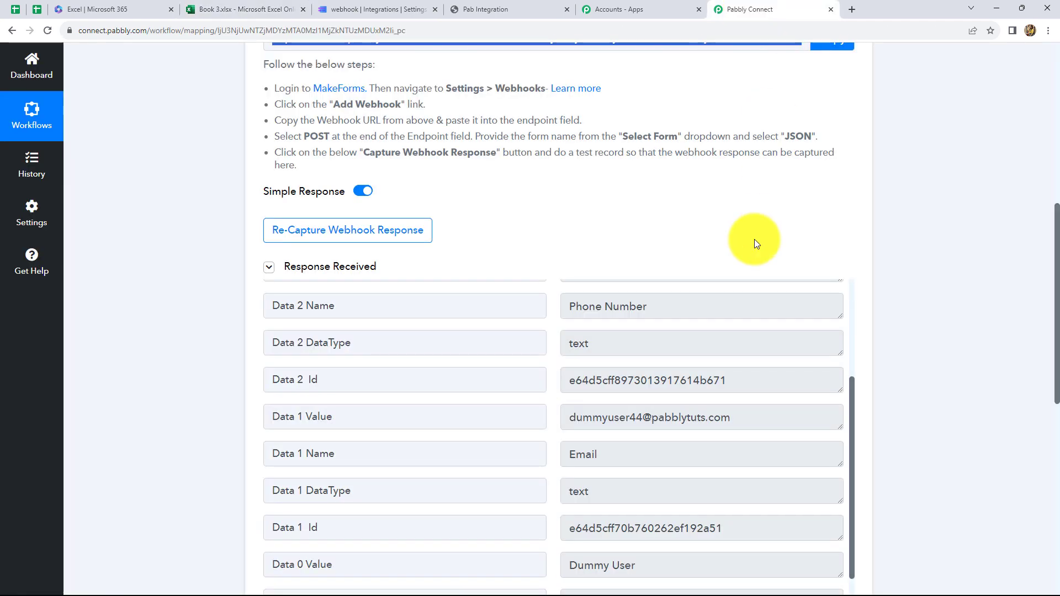
pyautogui.scroll(-5, 753, 241)
pyautogui.click(456, 359)
pyautogui.scroll(-2, 444, 384)
pyautogui.click(367, 333)
pyautogui.write('Micr')
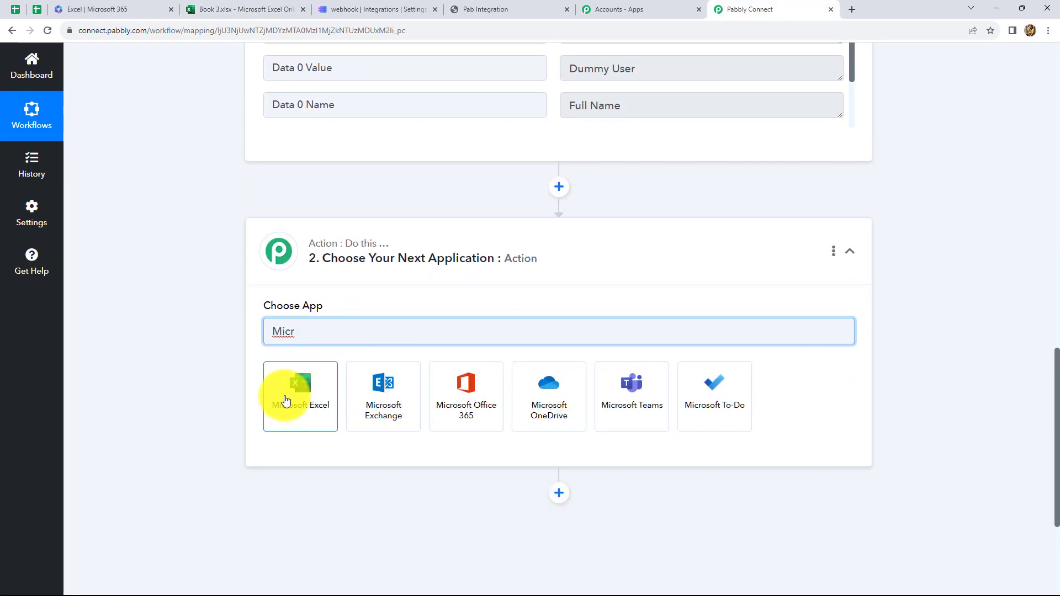
pyautogui.click(288, 396)
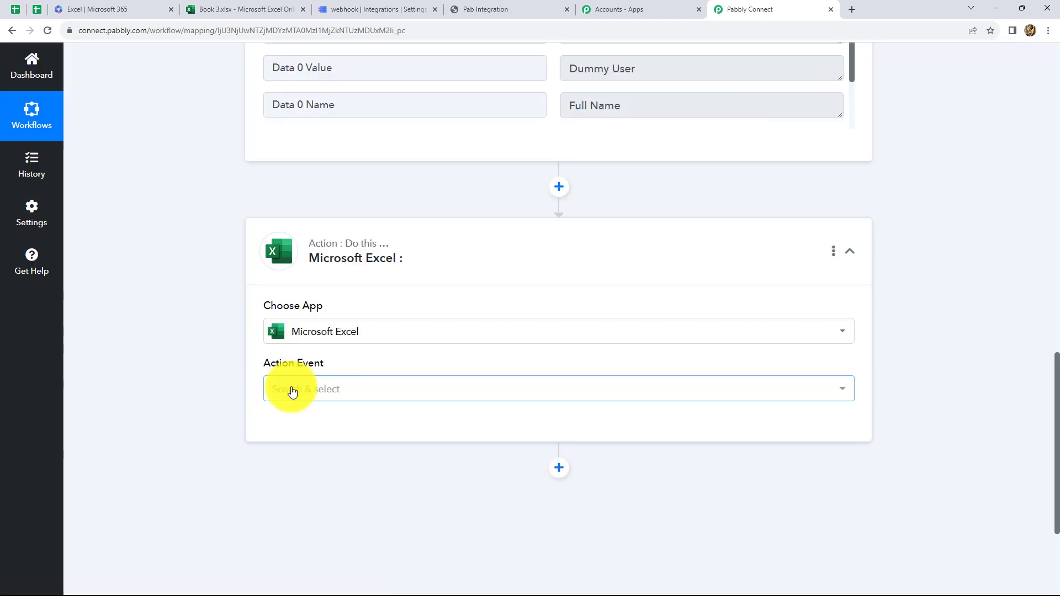
pyautogui.click(291, 389)
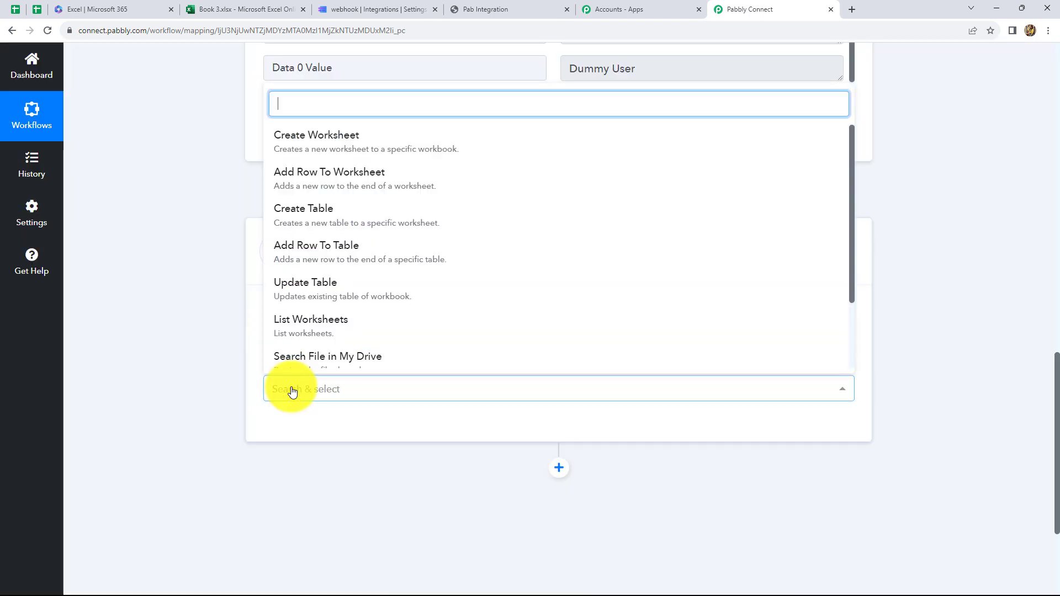
pyautogui.click(288, 177)
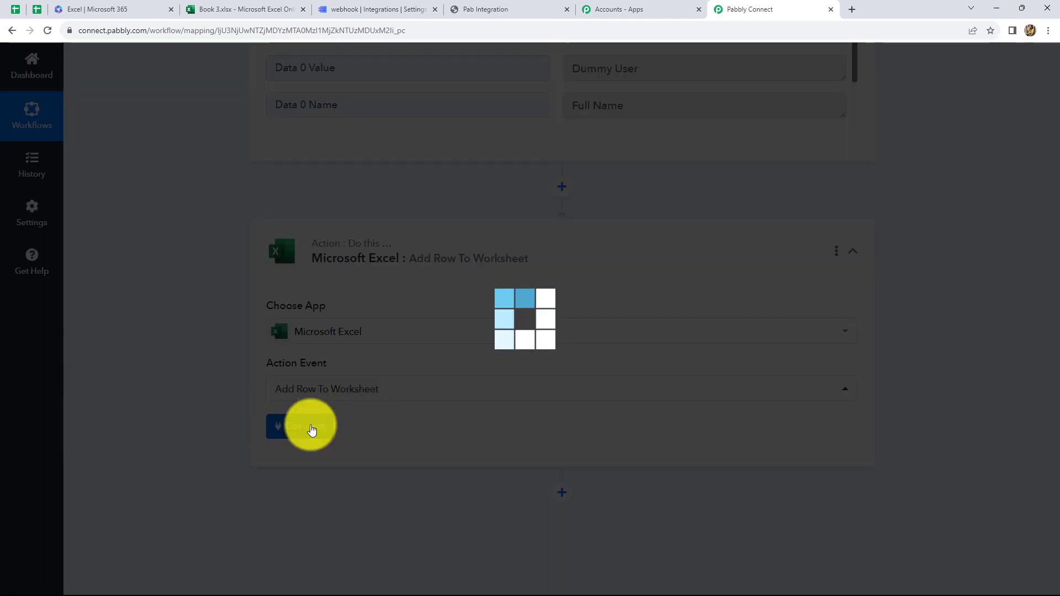
pyautogui.click(311, 430)
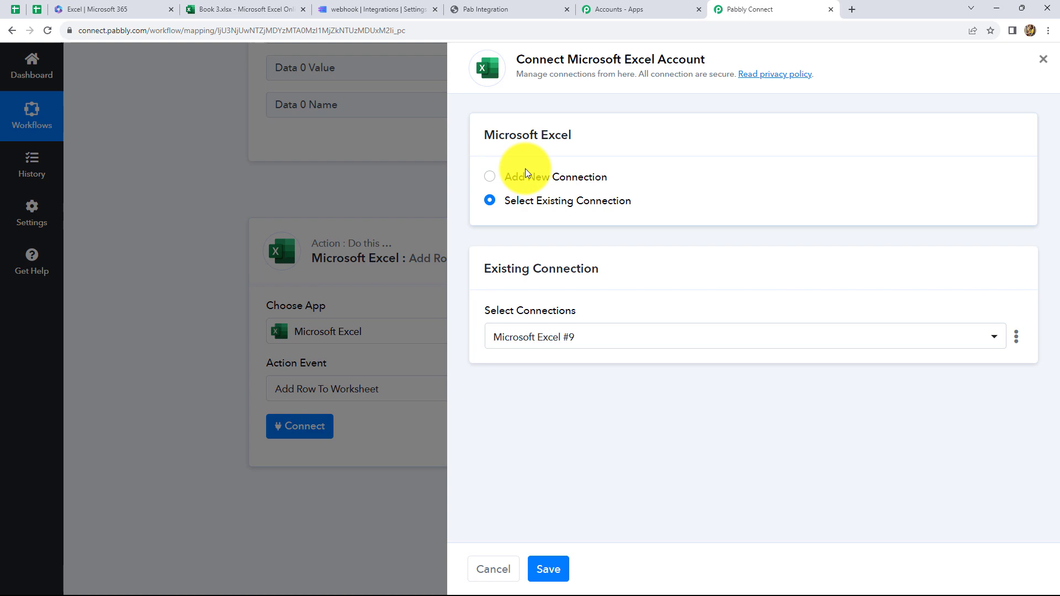
# Step: Add a new Microsoft Excel connection and accept the Microsoft consent prompt
pyautogui.click(489, 177)
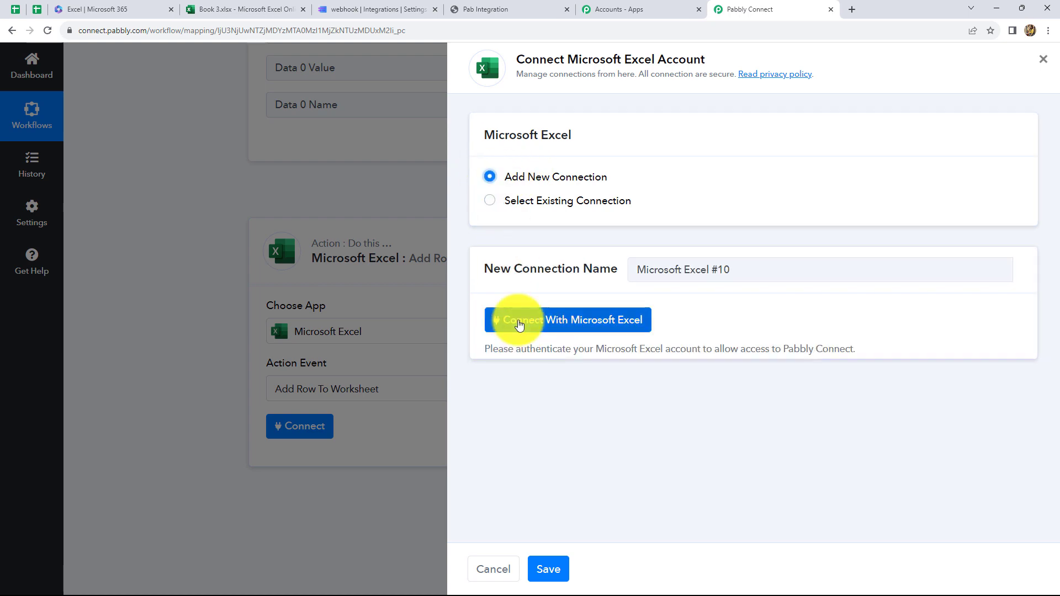
pyautogui.click(551, 319)
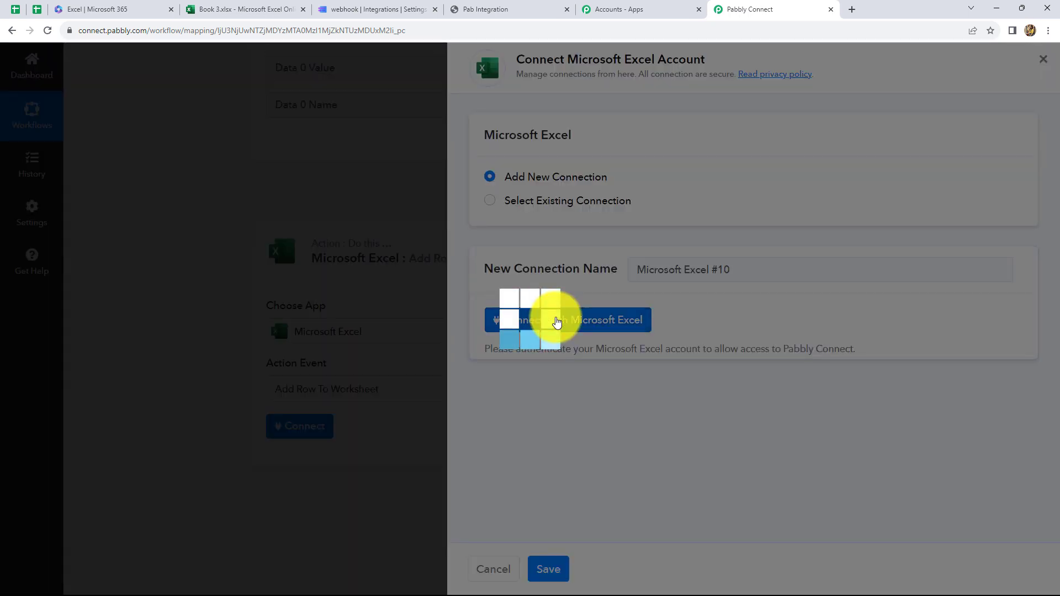
pyautogui.scroll(-10, 257, 201)
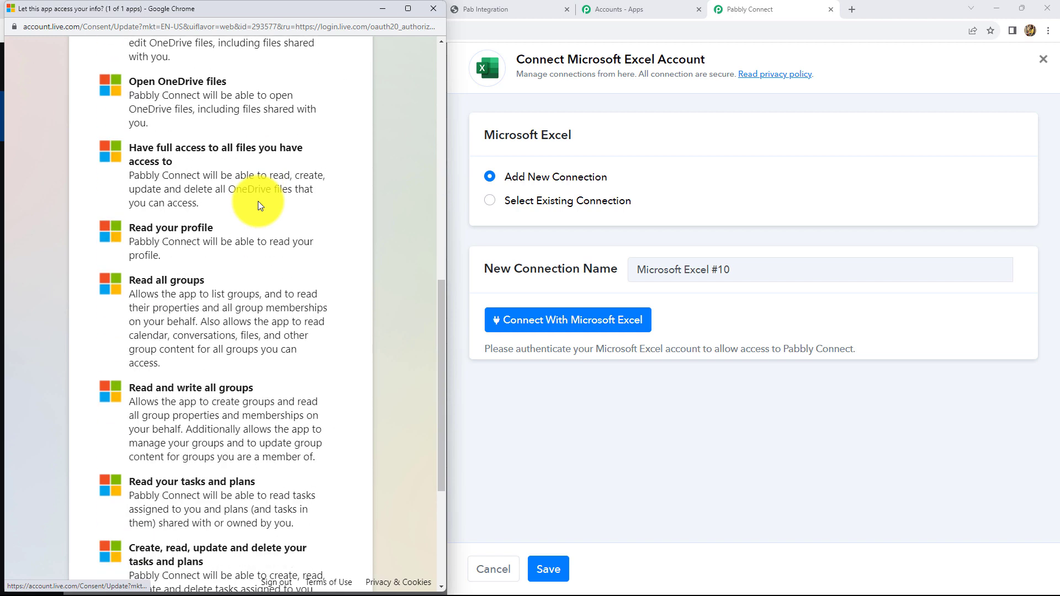
pyautogui.scroll(-4, 309, 265)
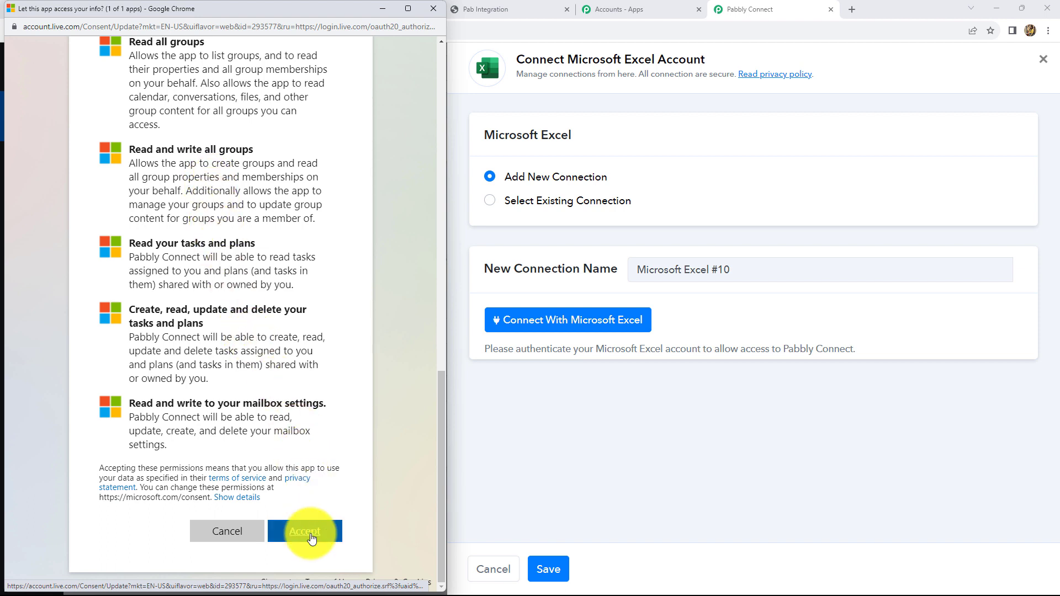
pyautogui.click(302, 538)
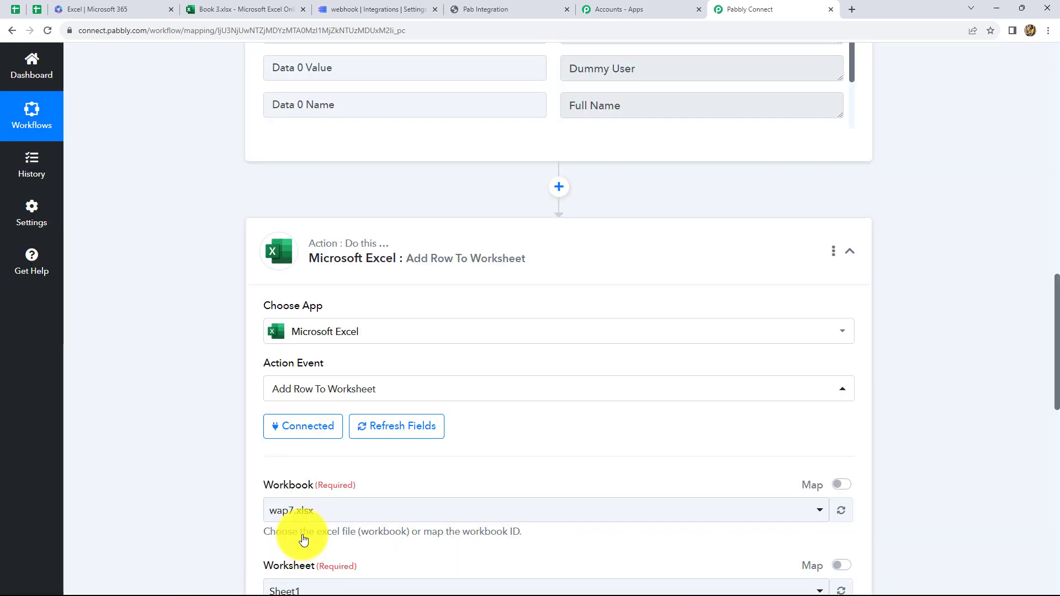
# Step: Choose Book 3.xlsx as the workbook for the Add Row To Worksheet action
pyautogui.scroll(-3, 292, 425)
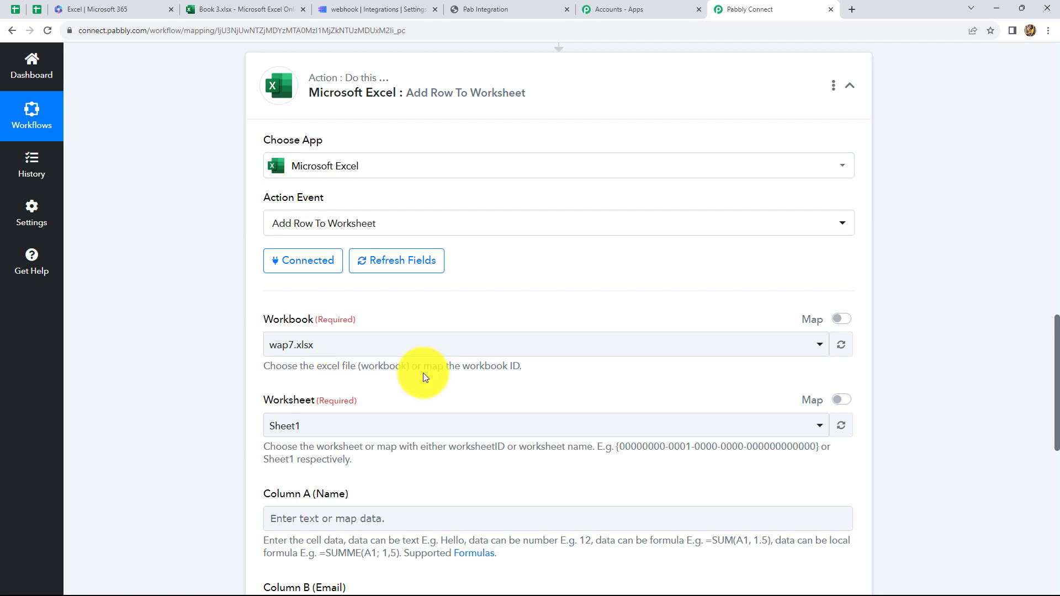
pyautogui.scroll(-1, 555, 431)
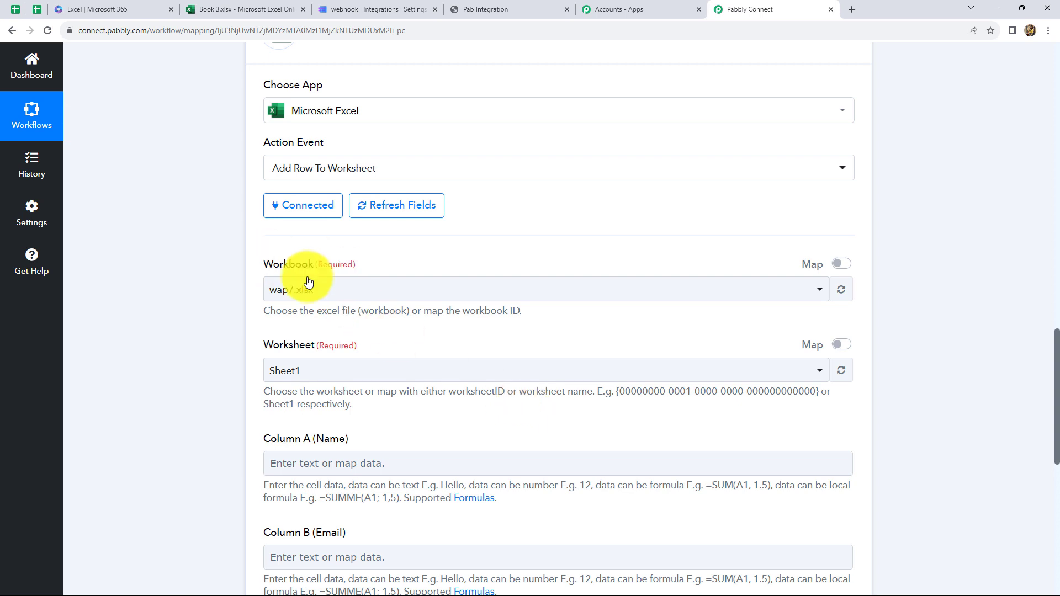
pyautogui.click(339, 290)
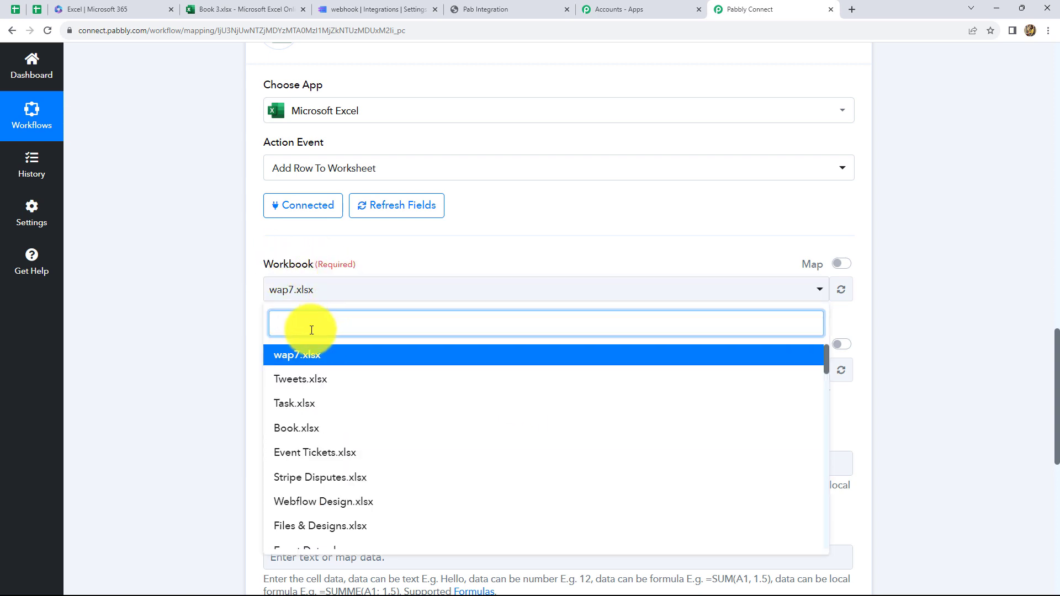
pyautogui.write('Book')
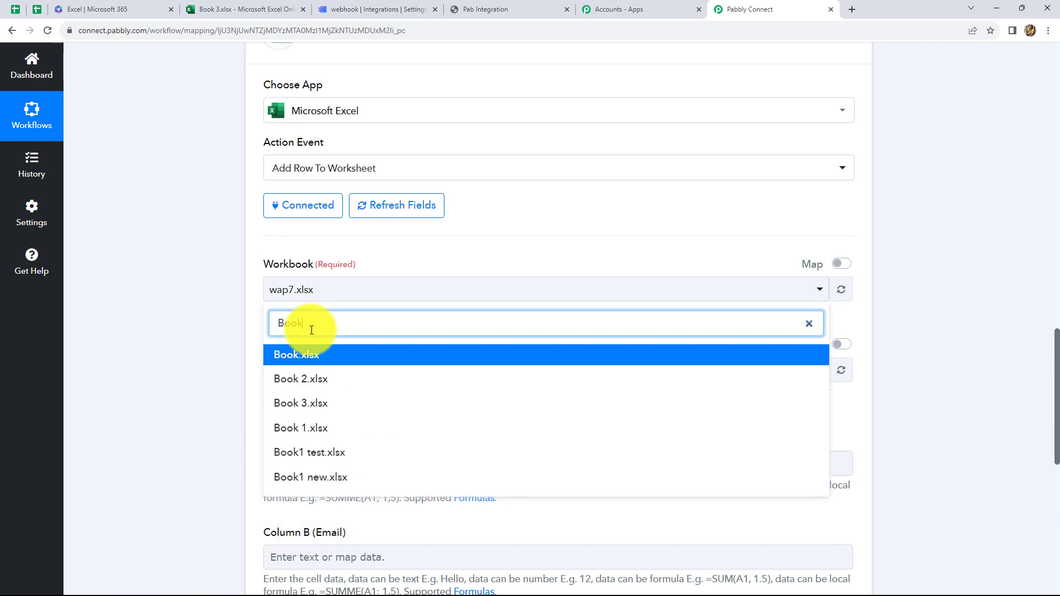
pyautogui.click(308, 403)
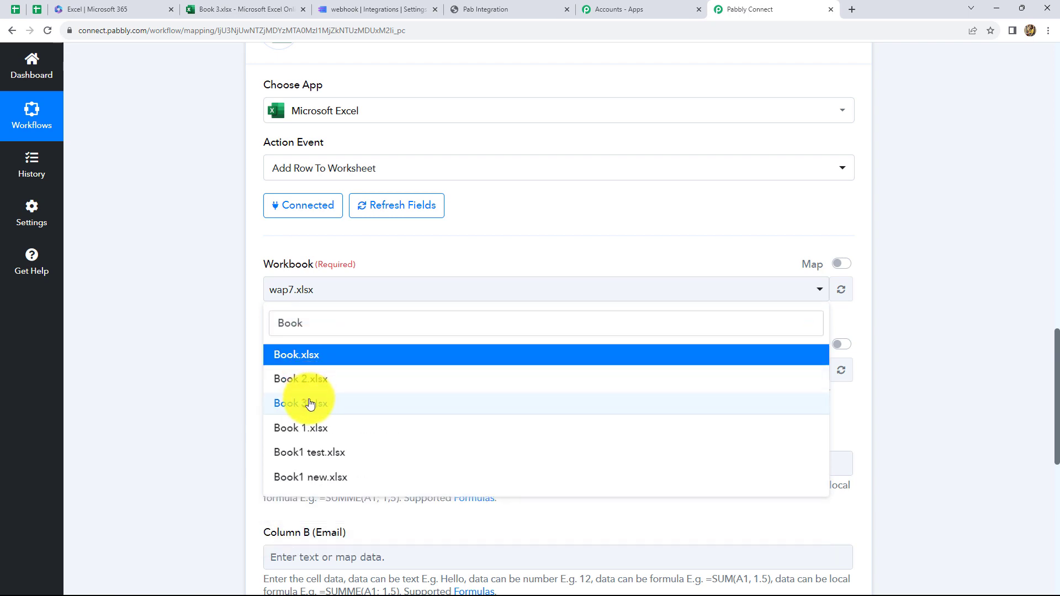
# Step: Select Sheet1 as the worksheet, bringing up the empty Column A, B and C fields
pyautogui.scroll(-2, 351, 312)
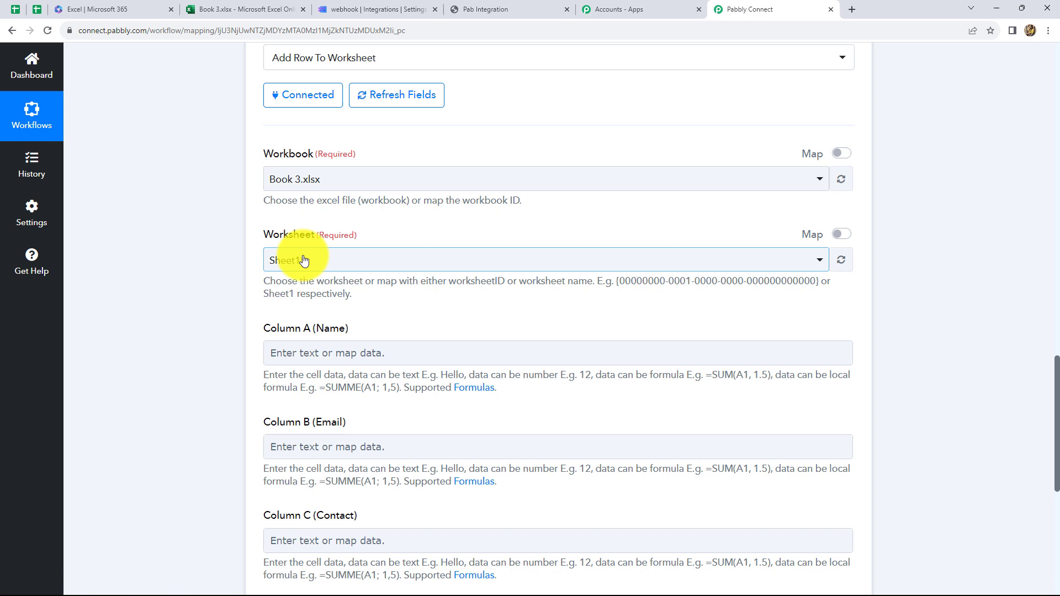
pyautogui.click(327, 263)
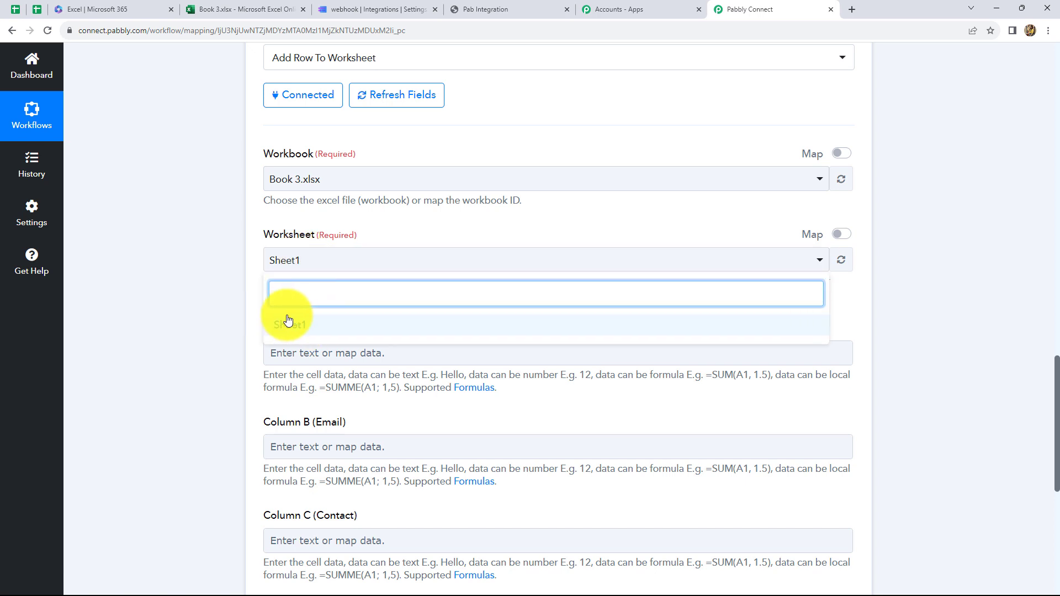
pyautogui.click(307, 327)
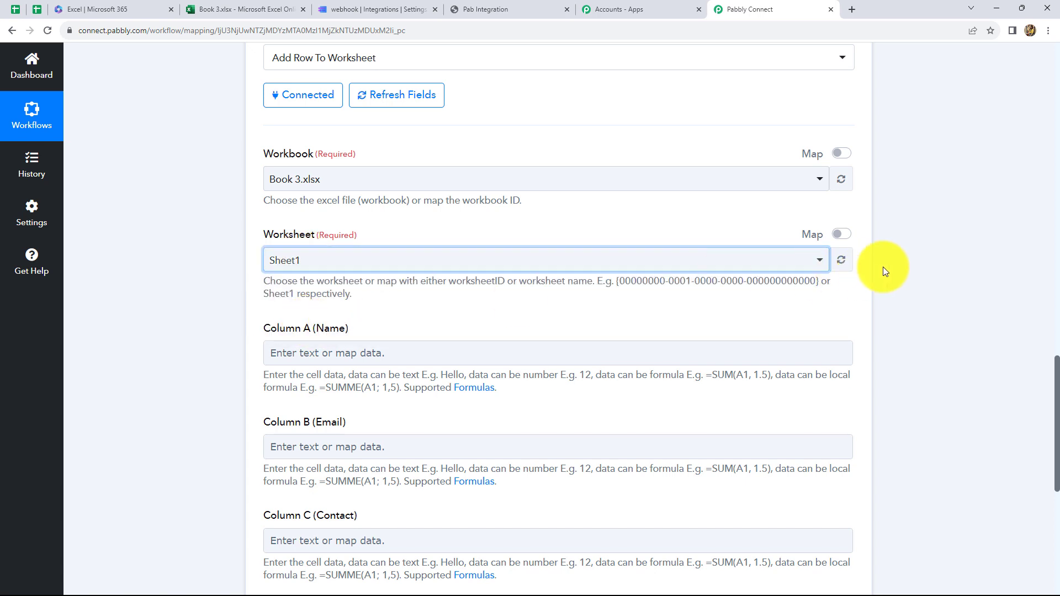
pyautogui.scroll(-2, 579, 277)
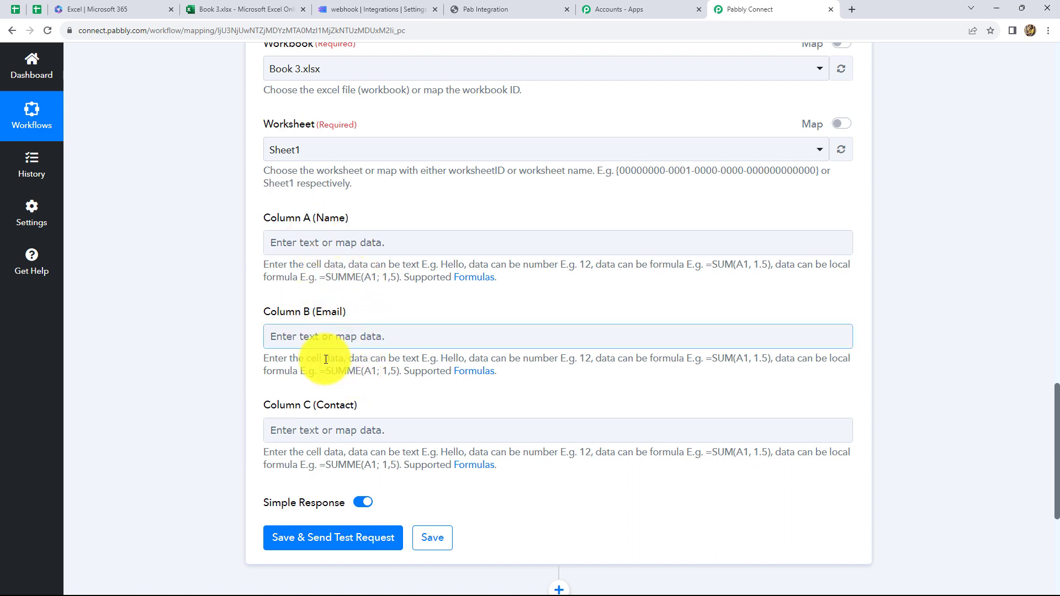
# Step: Map Column A (Name) to the MakeForms submission's Data 0 Value
pyautogui.click(378, 238)
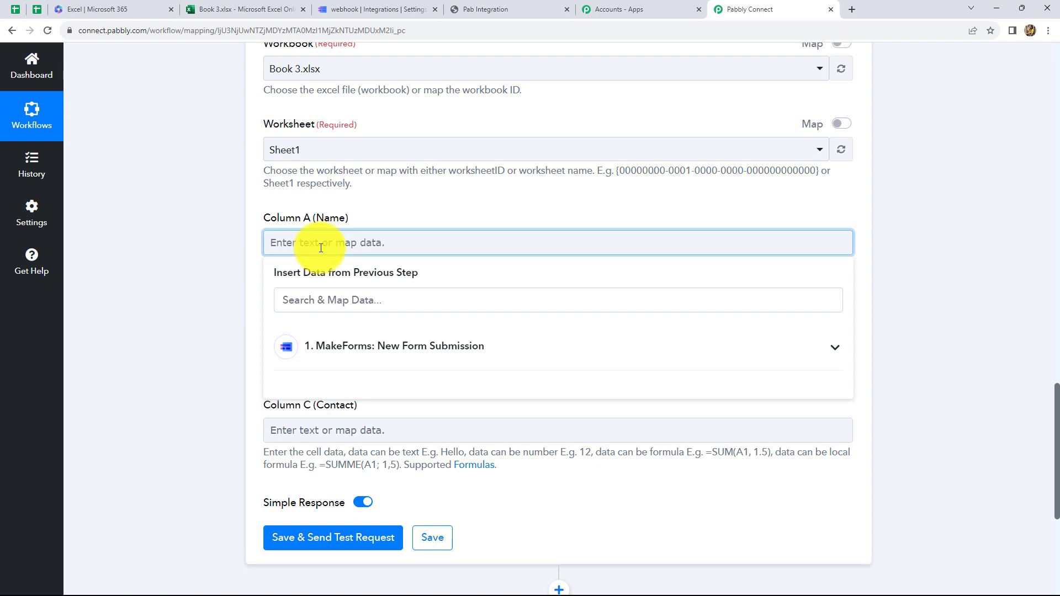
pyautogui.click(367, 355)
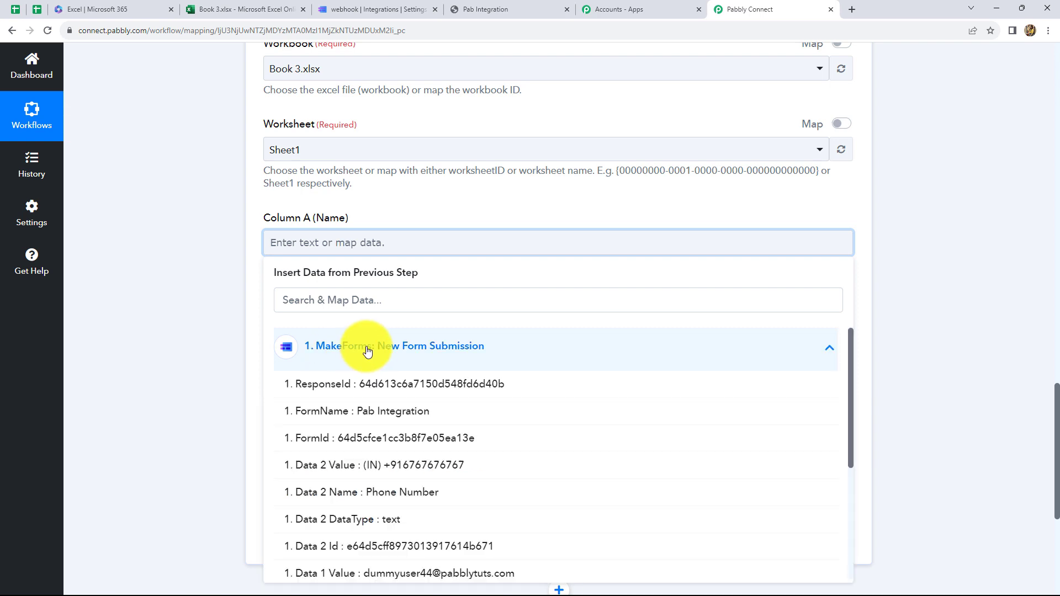
pyautogui.scroll(-3, 445, 378)
pyautogui.scroll(3, 446, 383)
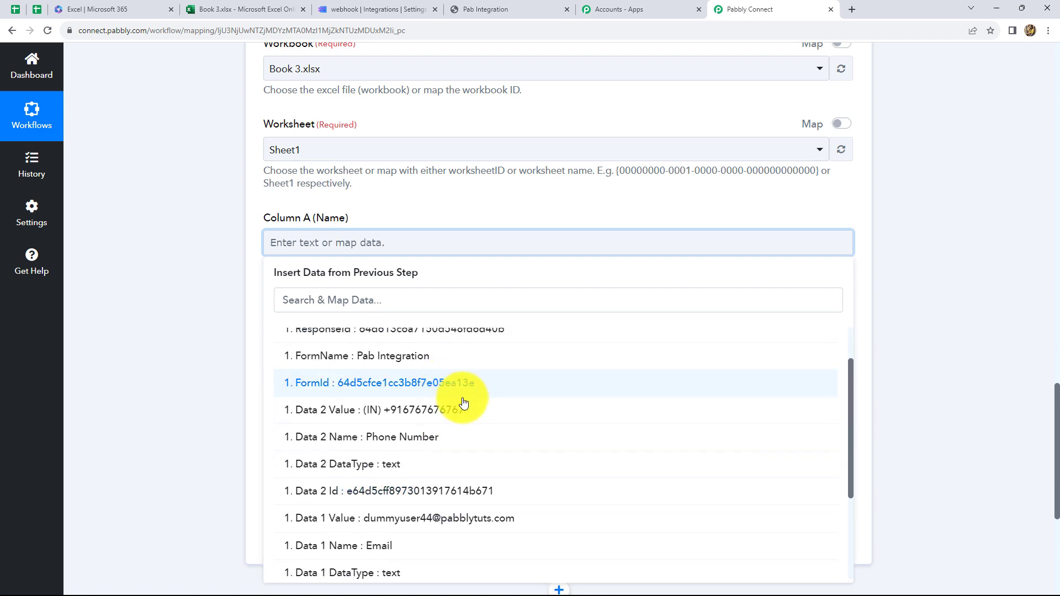
pyautogui.scroll(-3, 495, 419)
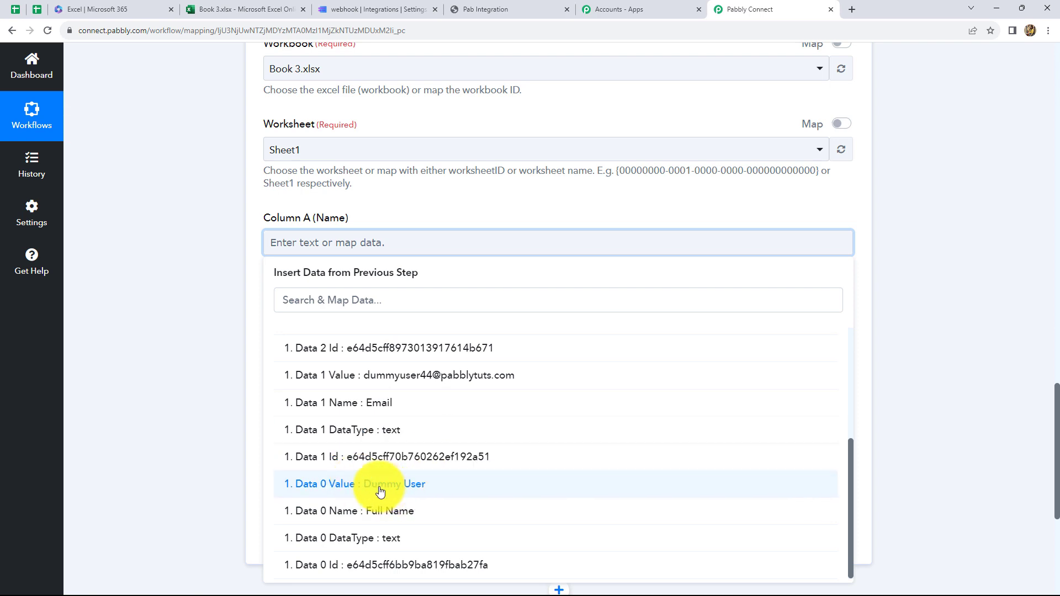
pyautogui.click(416, 484)
pyautogui.click(969, 323)
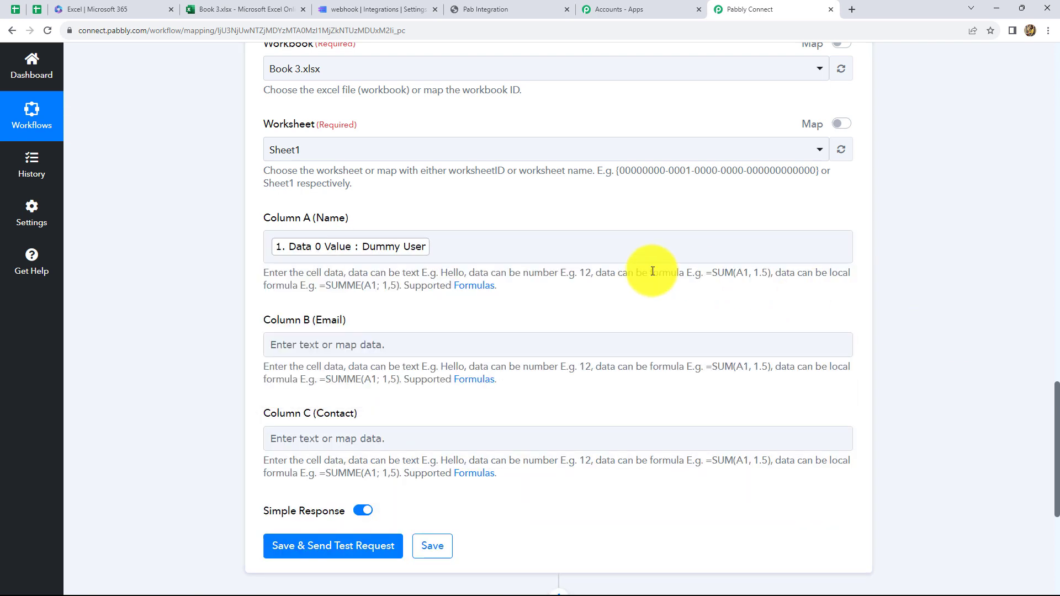
pyautogui.scroll(-2, 561, 246)
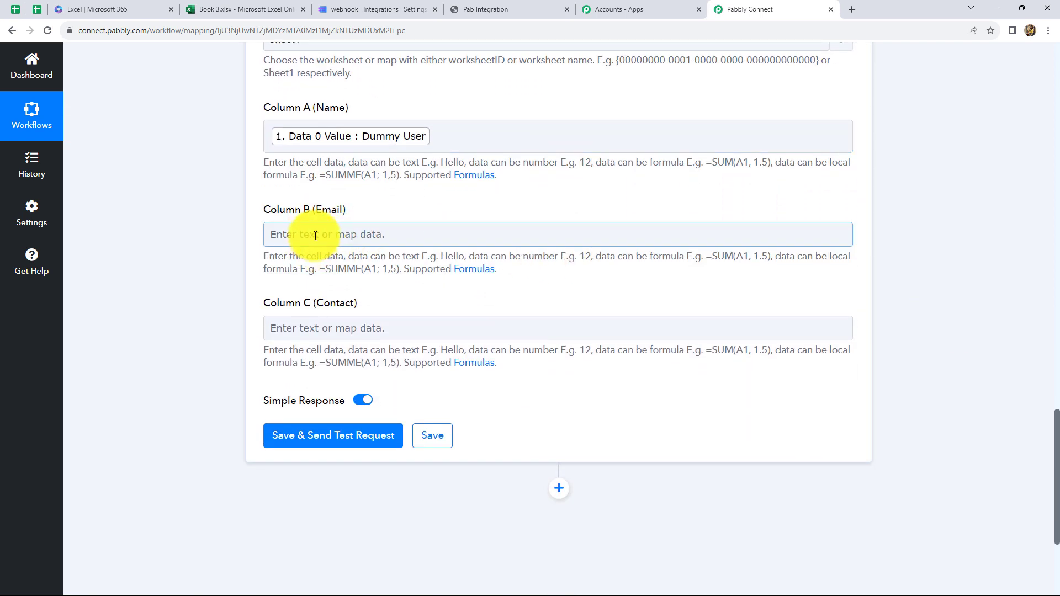
# Step: Map Column B (Email) to Data 1 Value and Column C (Contact) to Data 2 Value
pyautogui.click(318, 235)
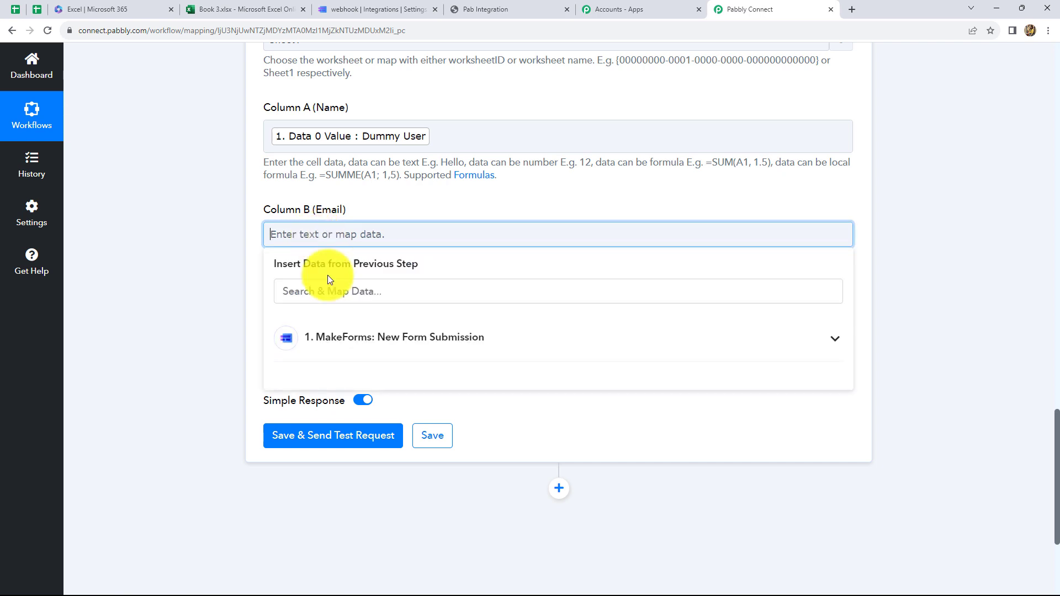
pyautogui.click(351, 343)
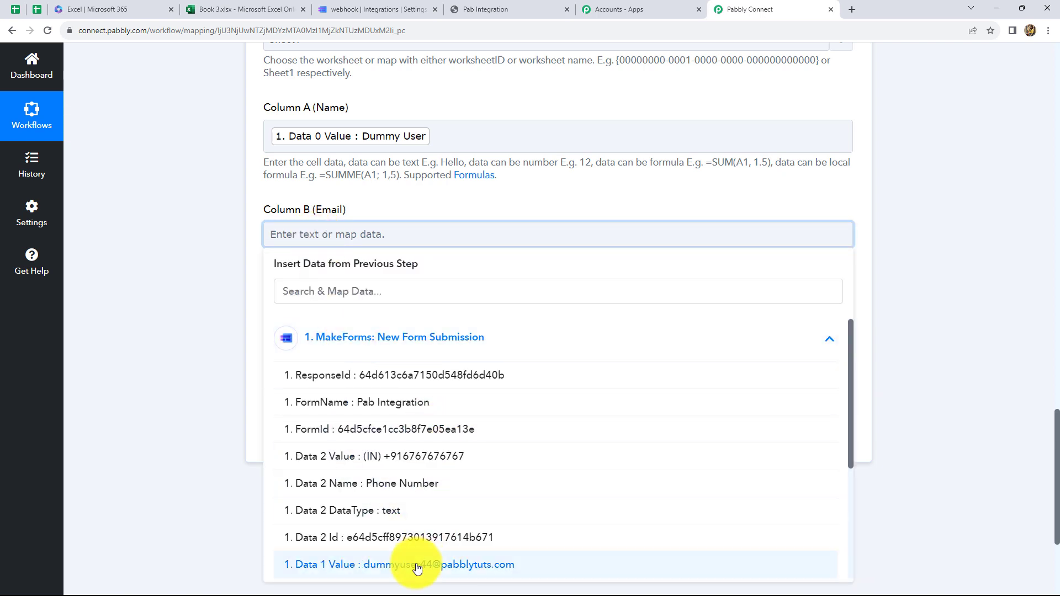
pyautogui.click(417, 566)
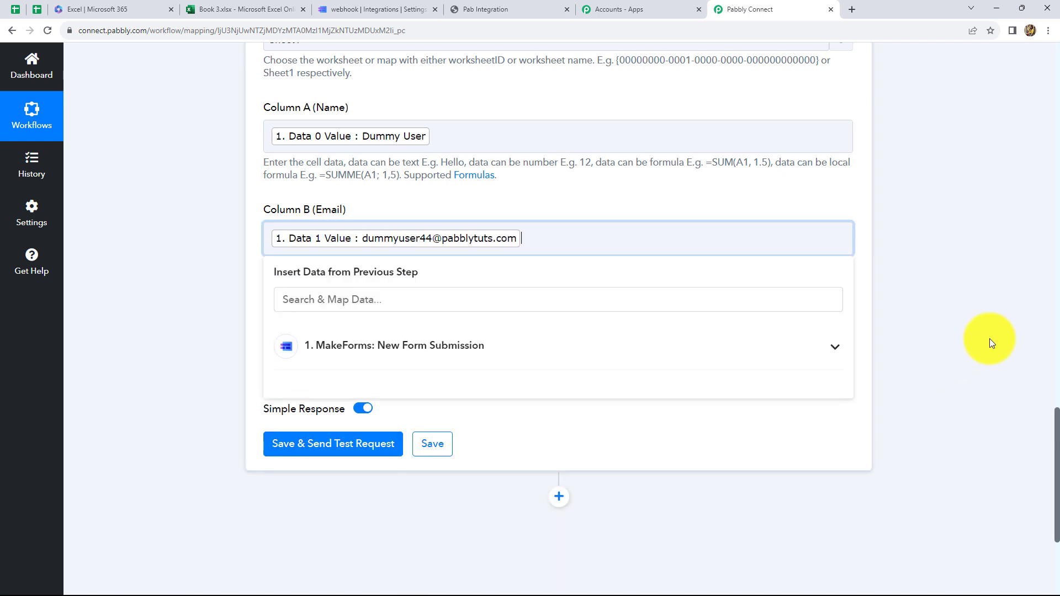
pyautogui.click(919, 296)
pyautogui.scroll(-2, 558, 249)
pyautogui.click(417, 227)
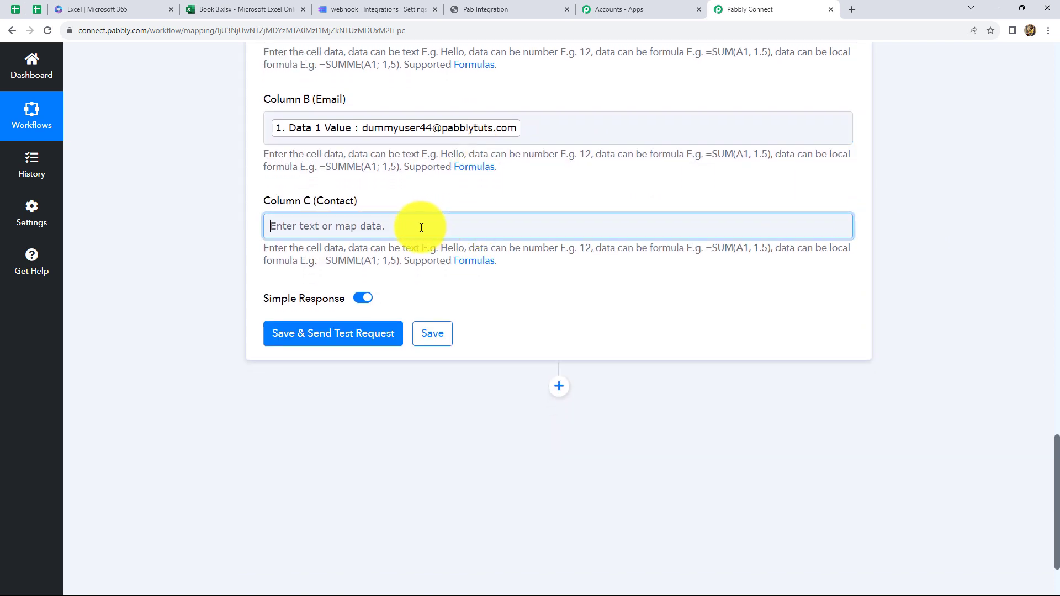
pyautogui.click(398, 330)
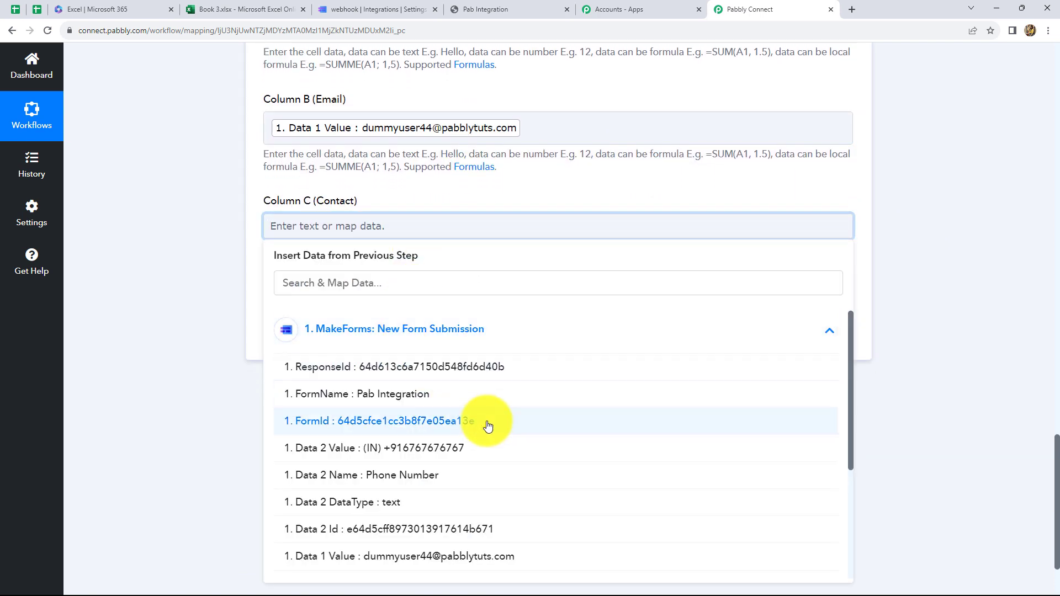
pyautogui.click(435, 451)
pyautogui.click(988, 275)
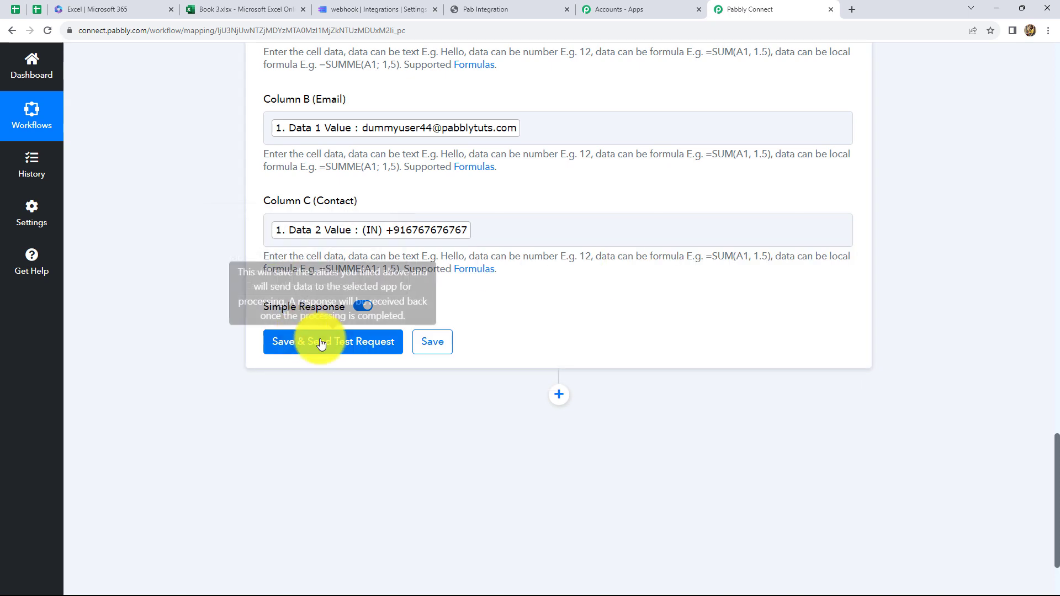
# Step: Save and send a test request, confirming values written to Sheet1!A2:C2, then view Book 3
pyautogui.click(343, 343)
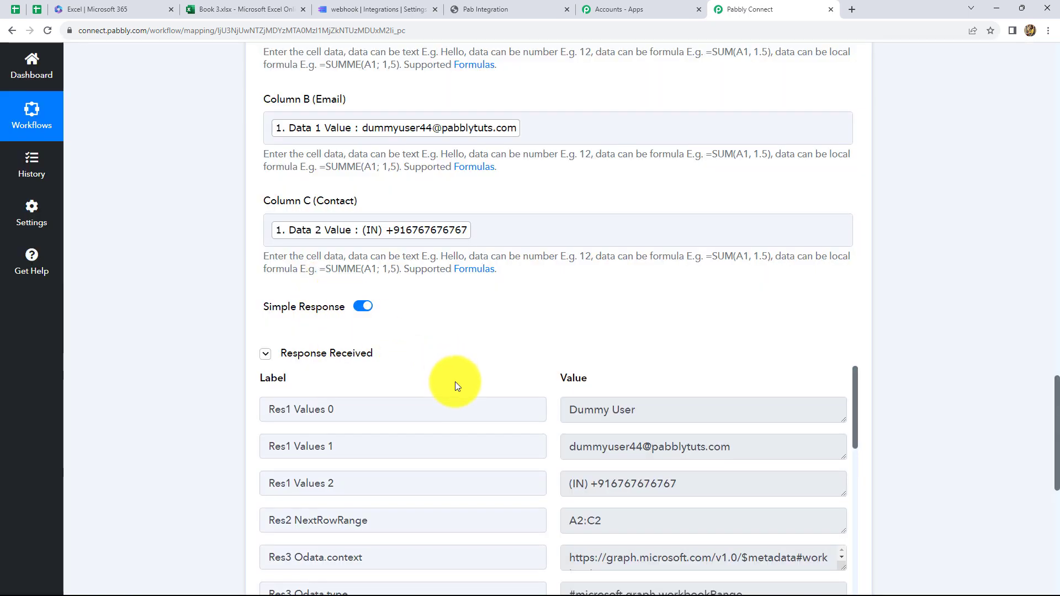
pyautogui.scroll(-2, 669, 444)
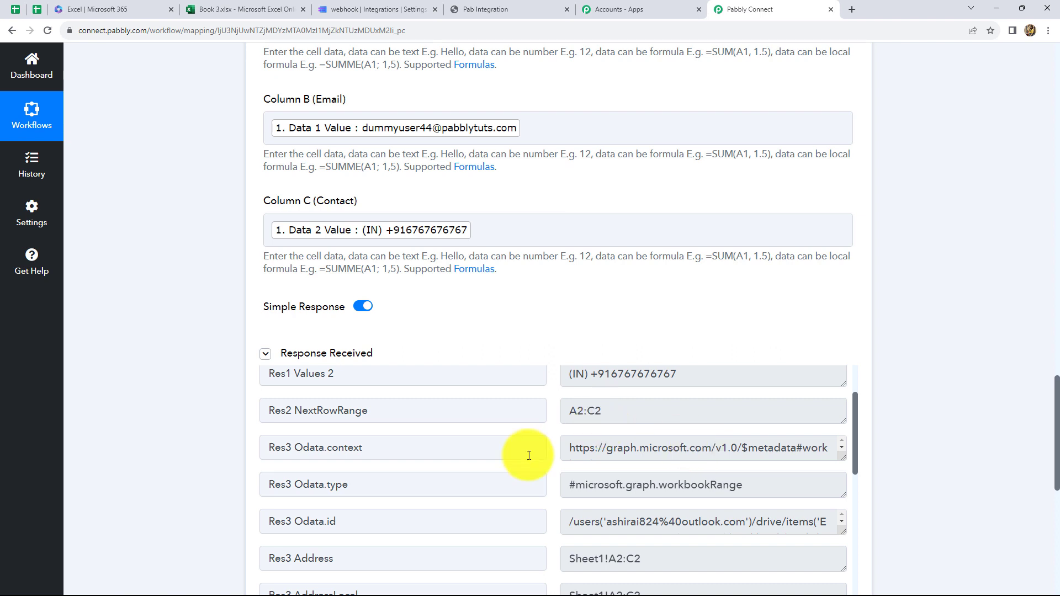
pyautogui.click(239, 16)
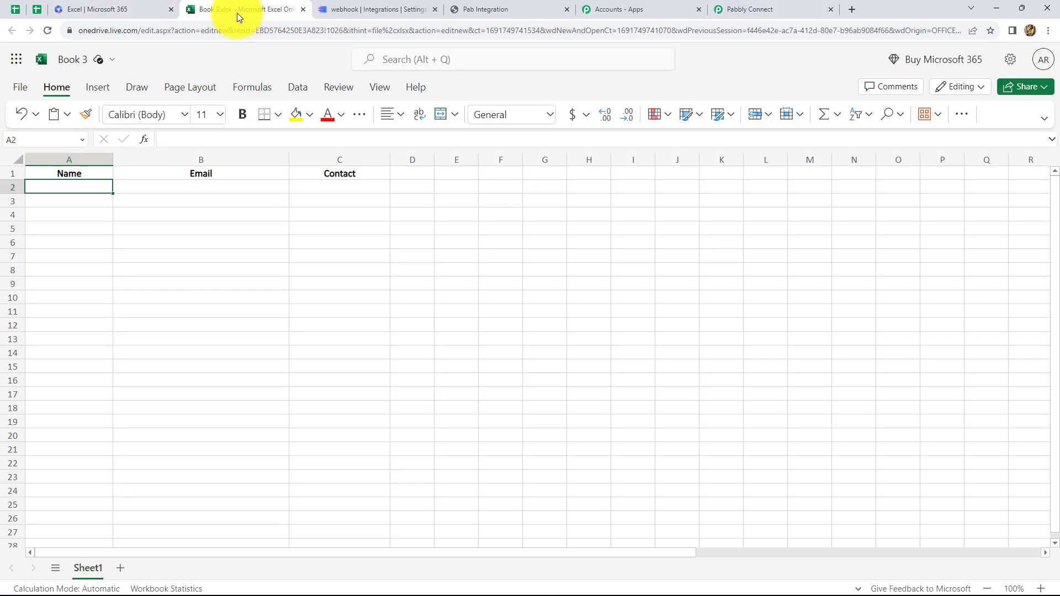
# Step: Reload Book 3 to see the test row, then show MakeForms' My Forms list
pyautogui.click(47, 31)
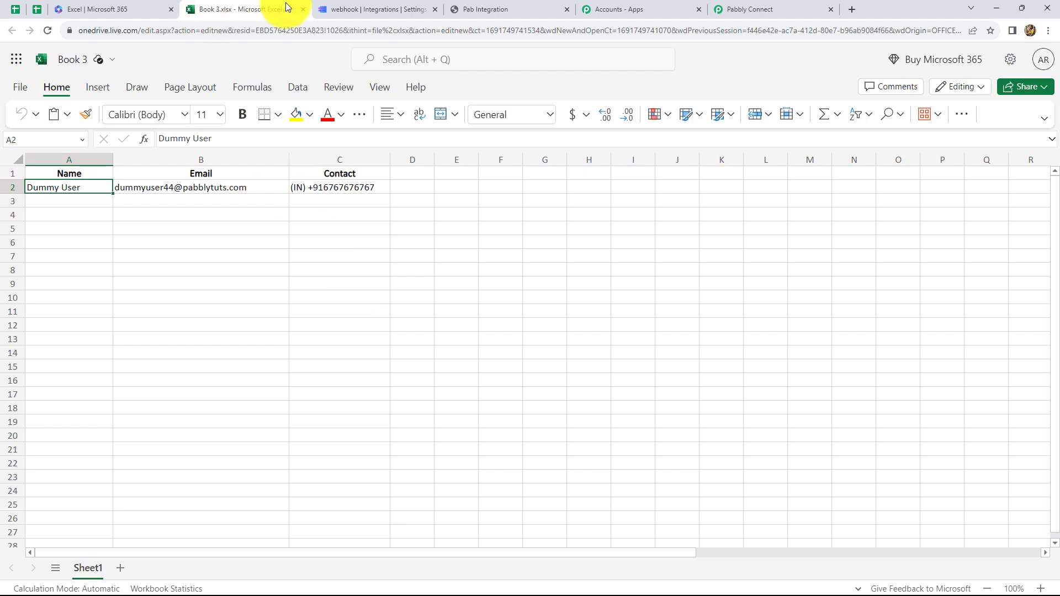
pyautogui.click(354, 9)
pyautogui.click(64, 199)
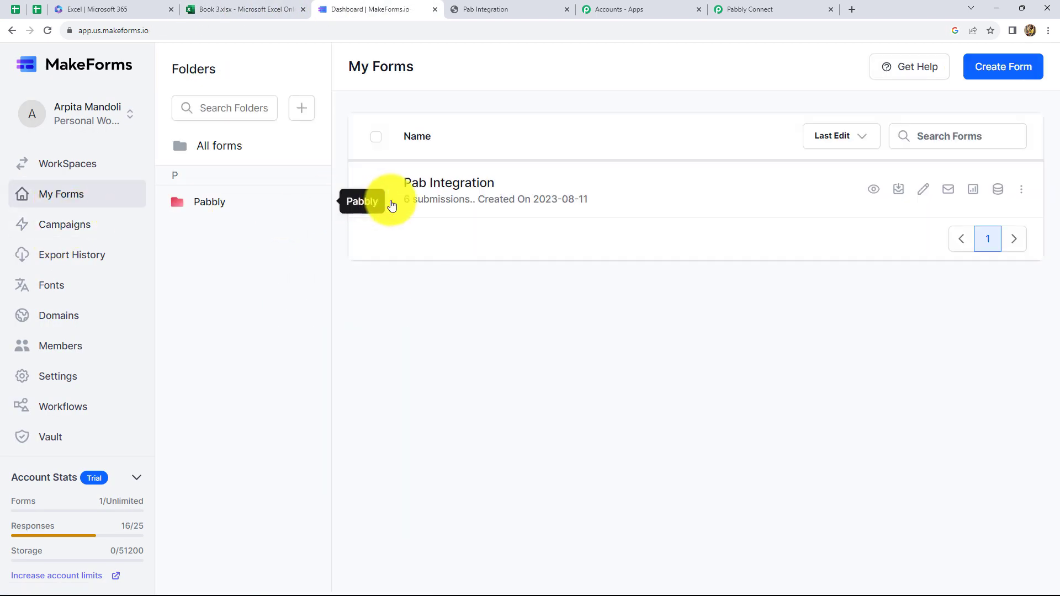
# Step: Re-publish the Pab Integration form without a logo and copy its default share link
pyautogui.click(443, 184)
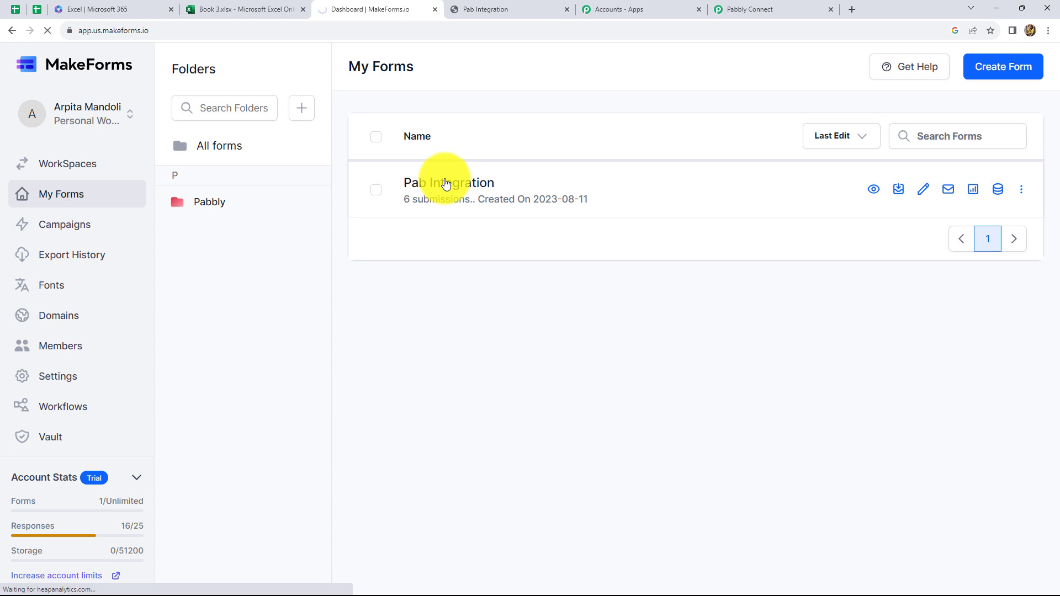
pyautogui.click(994, 66)
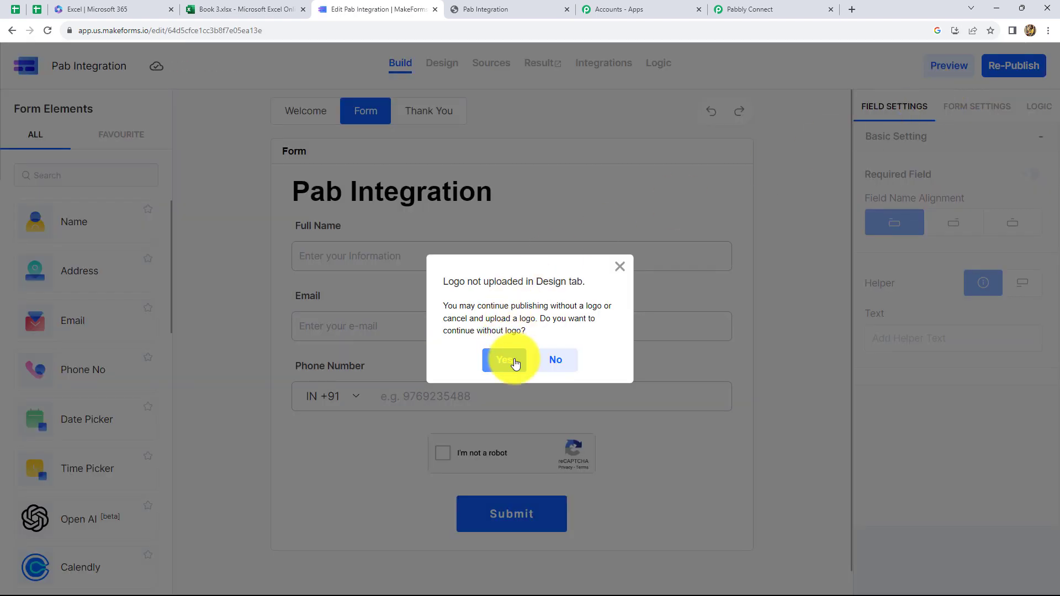
pyautogui.click(513, 363)
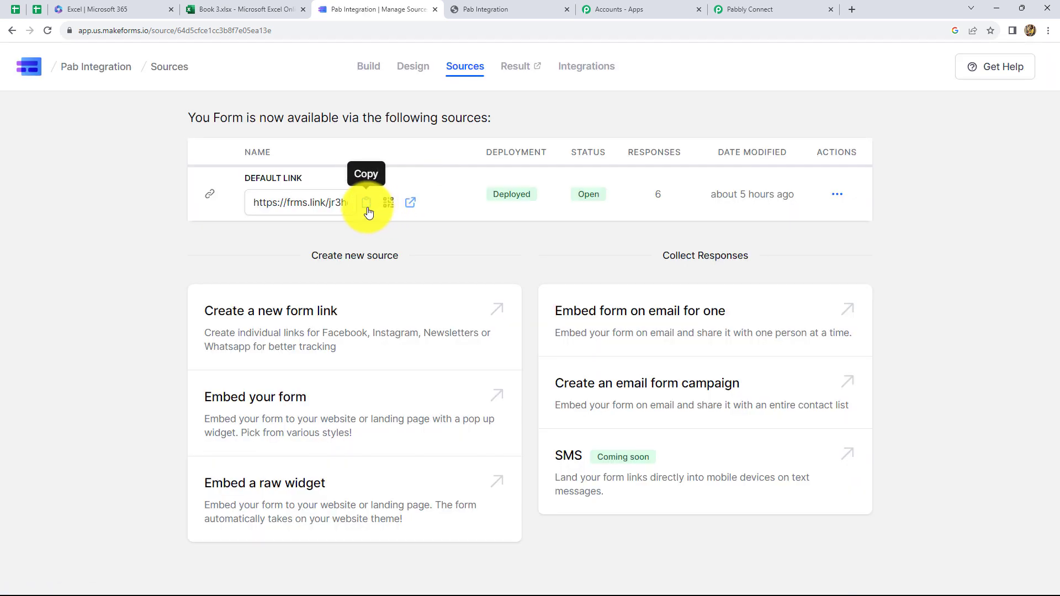
pyautogui.click(367, 206)
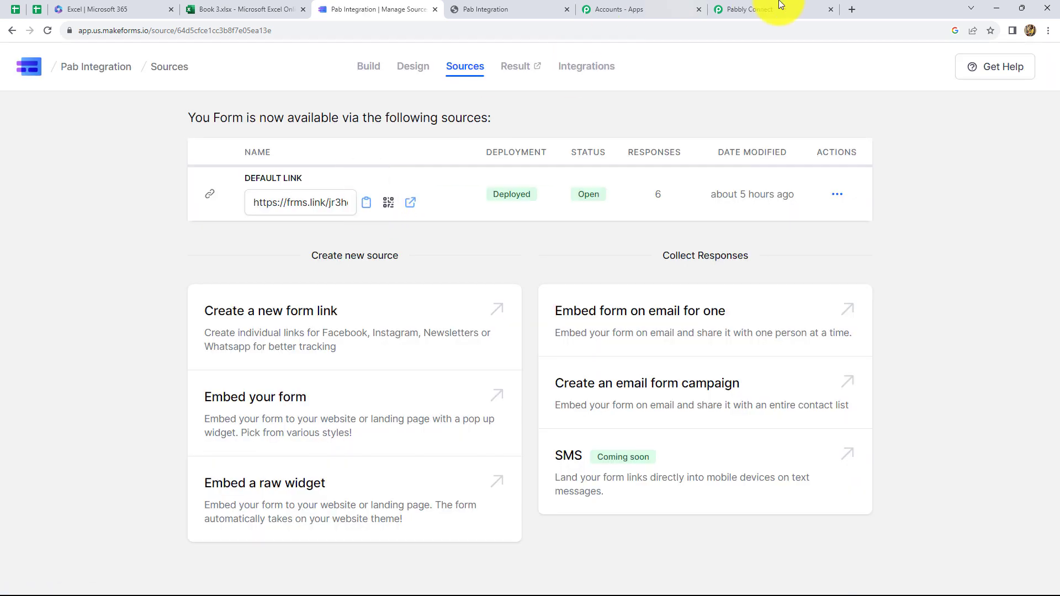
# Step: Submit a new entry through the form's public link, then reload Book 3 to check it
pyautogui.click(852, 8)
pyautogui.click(480, 272)
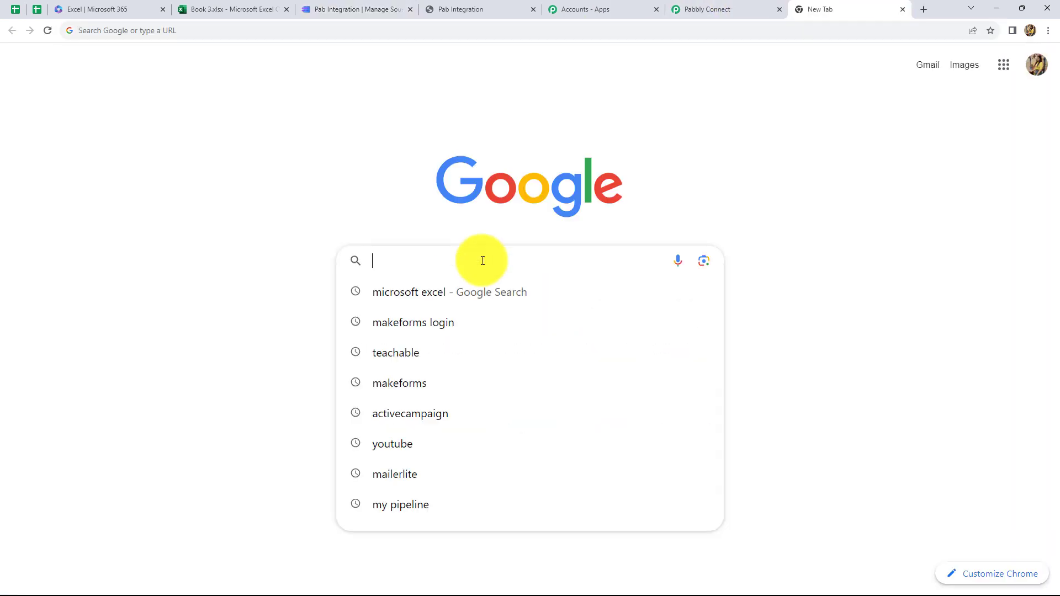
pyautogui.hotkey('ctrl', 'v')
pyautogui.press('Return')
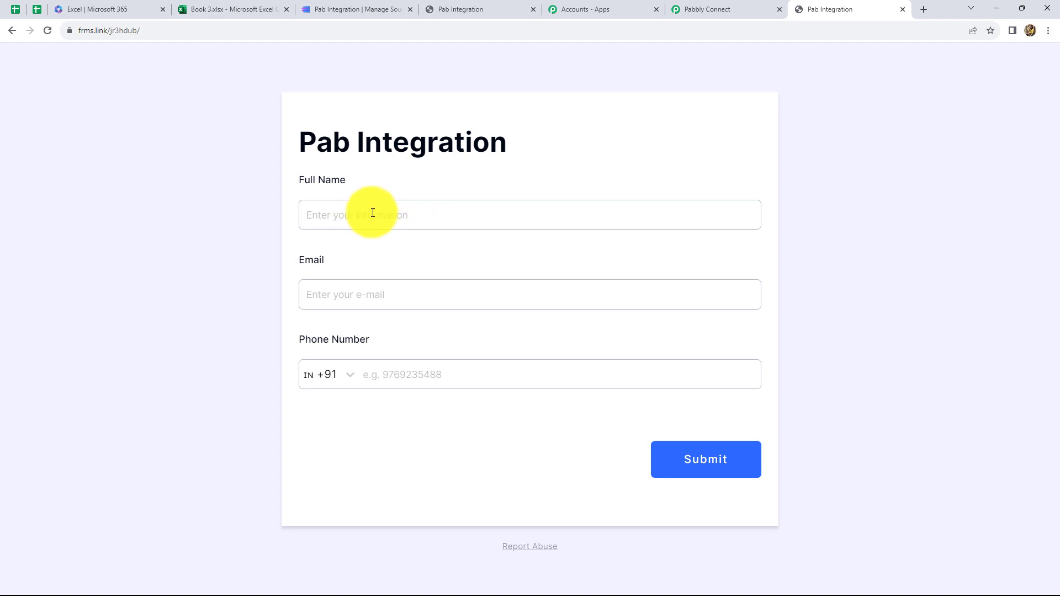
pyautogui.click(373, 213)
pyautogui.write('Demo Lead')
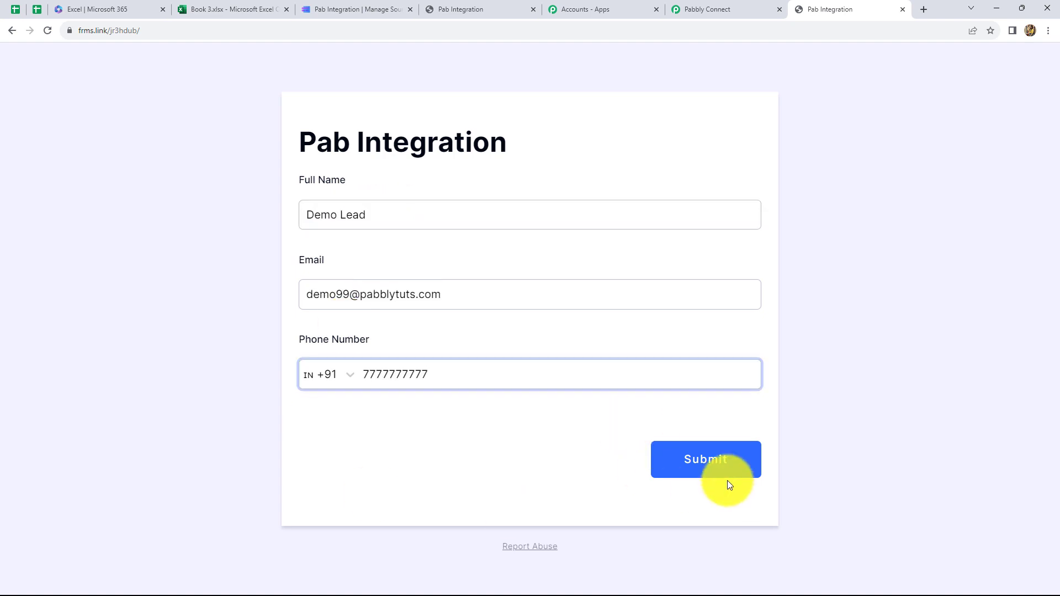
pyautogui.click(704, 462)
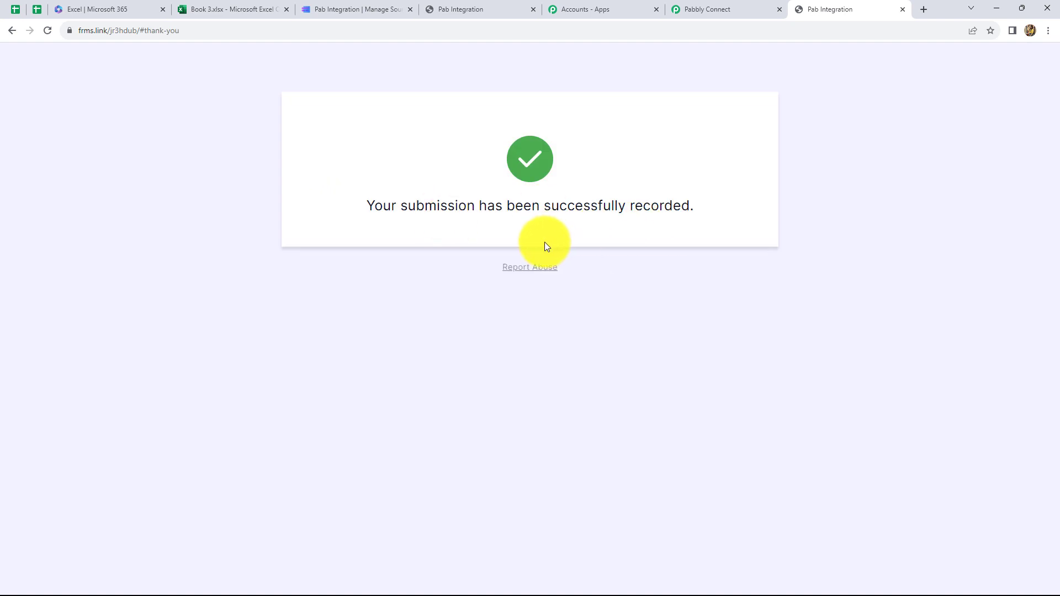
pyautogui.click(225, 15)
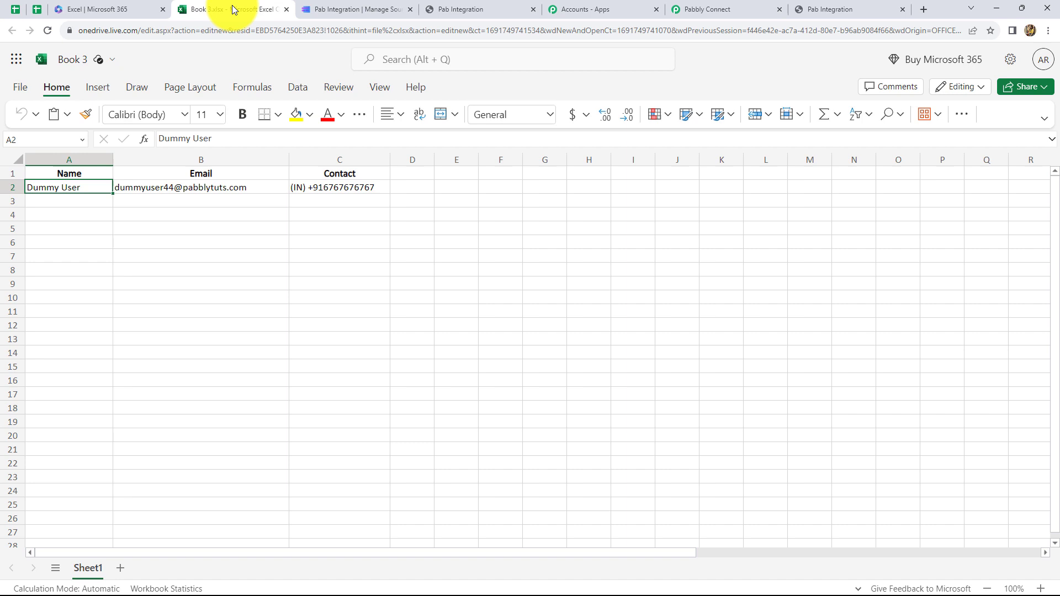
pyautogui.click(48, 30)
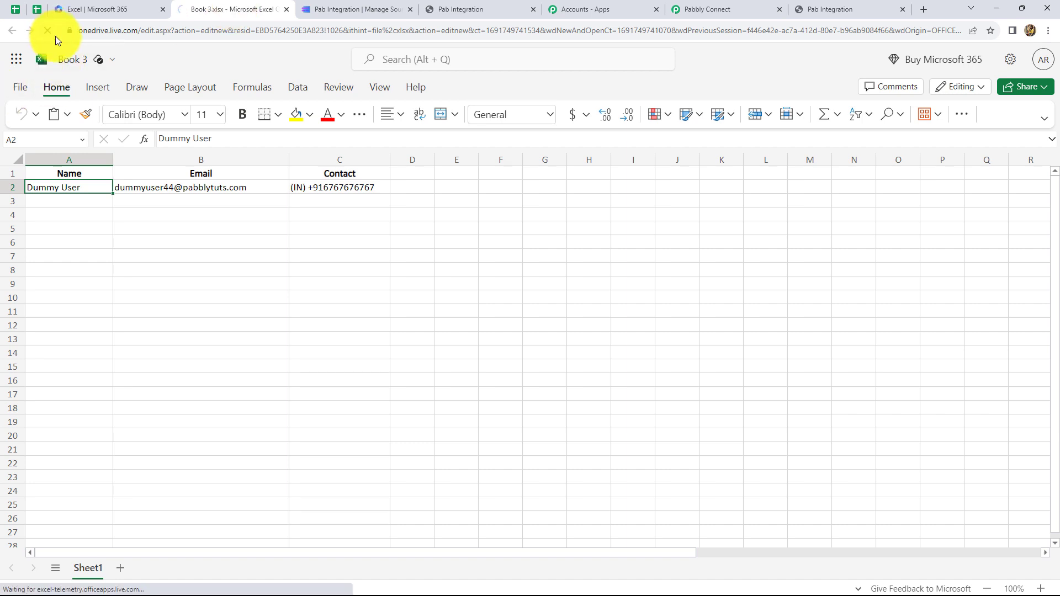